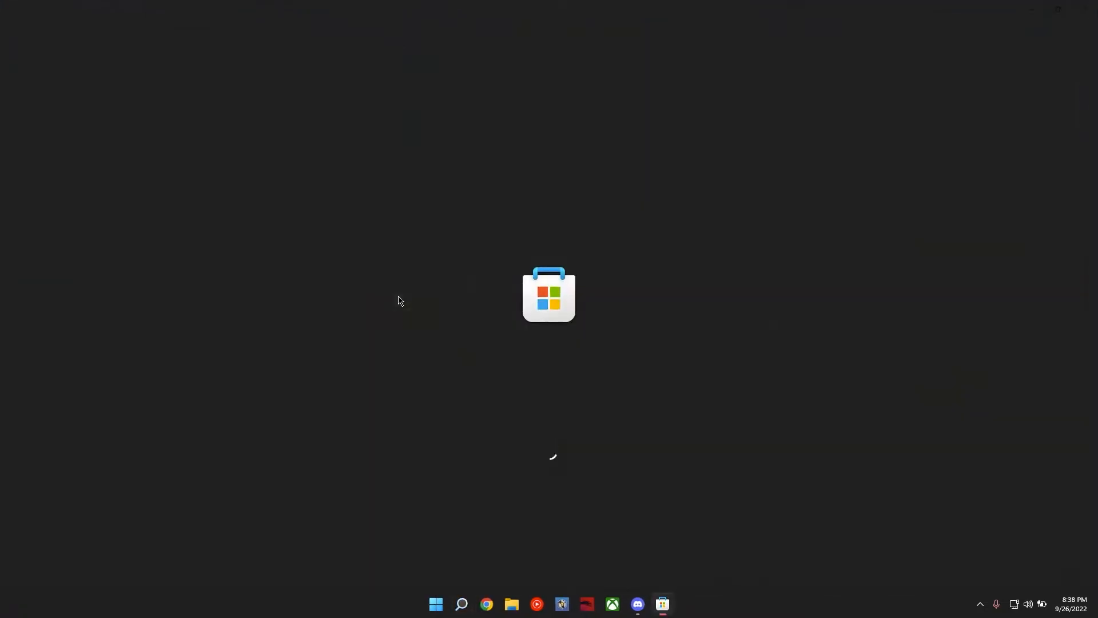
- Find NVIDIA Control Panel in the Microsoft Store and launch it
type("nvidia")
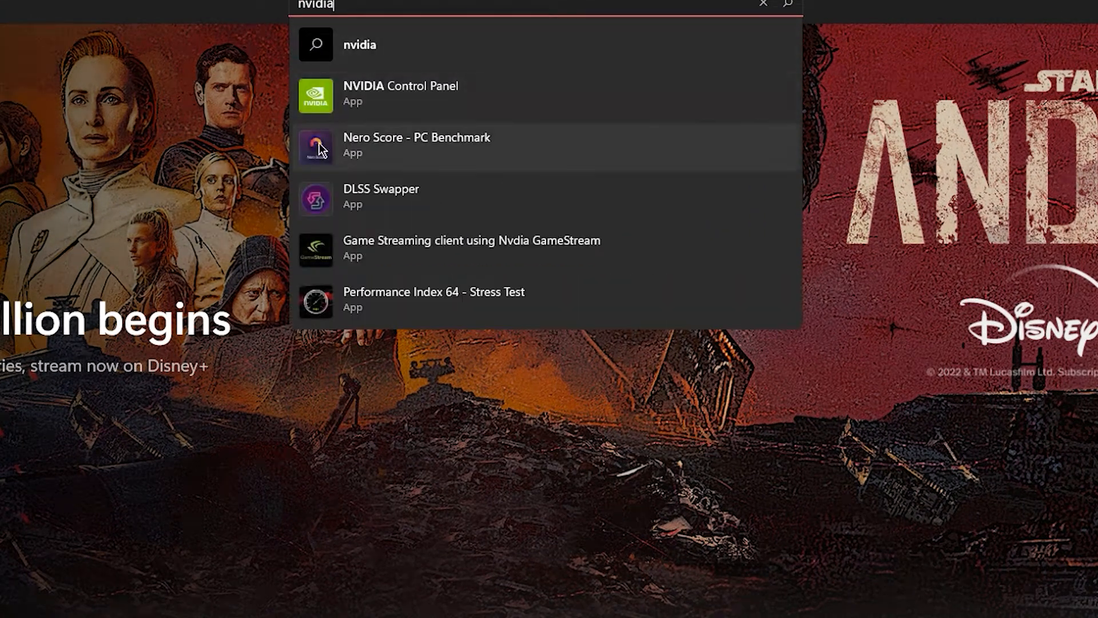
left_click(386, 106)
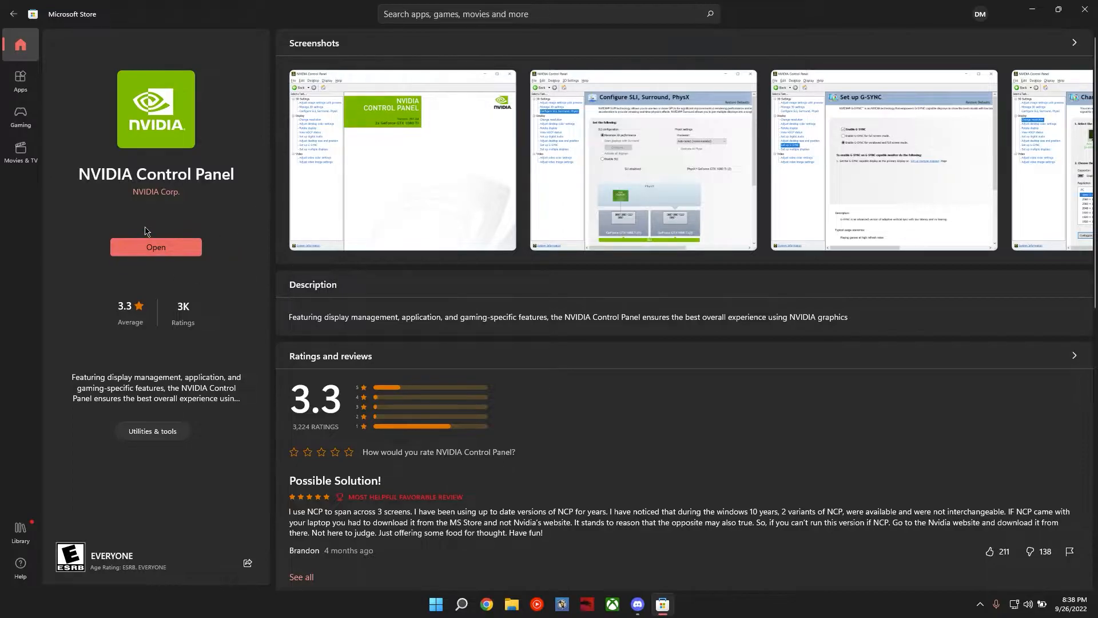
left_click(147, 245)
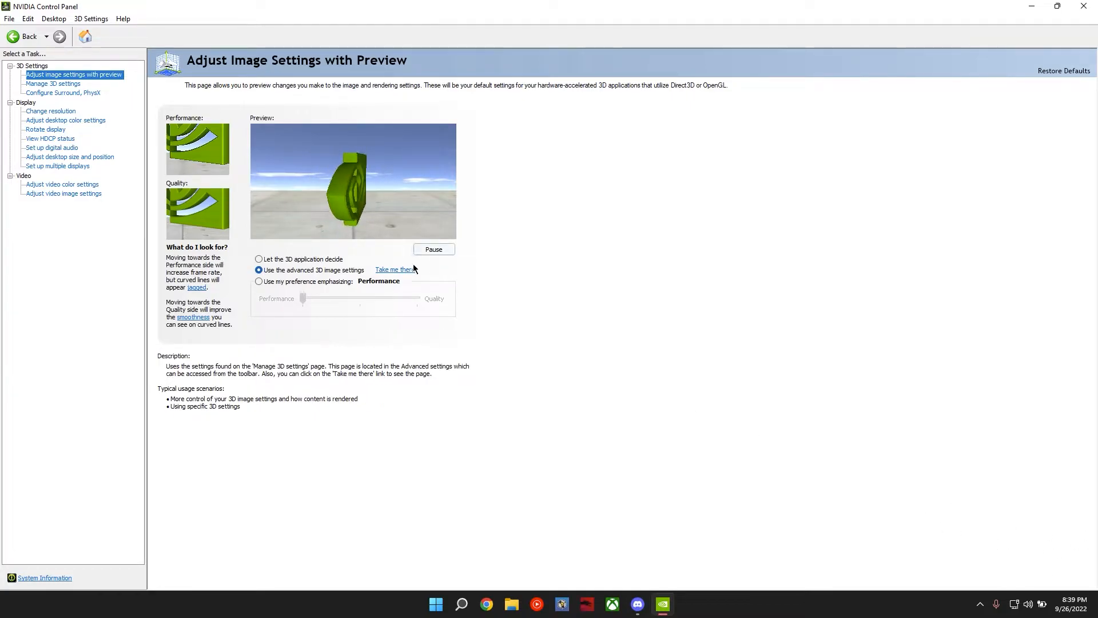
- Go to the advanced 3D image settings and review the global feature list from Image Scaling to Shader Cache Size
left_click(395, 270)
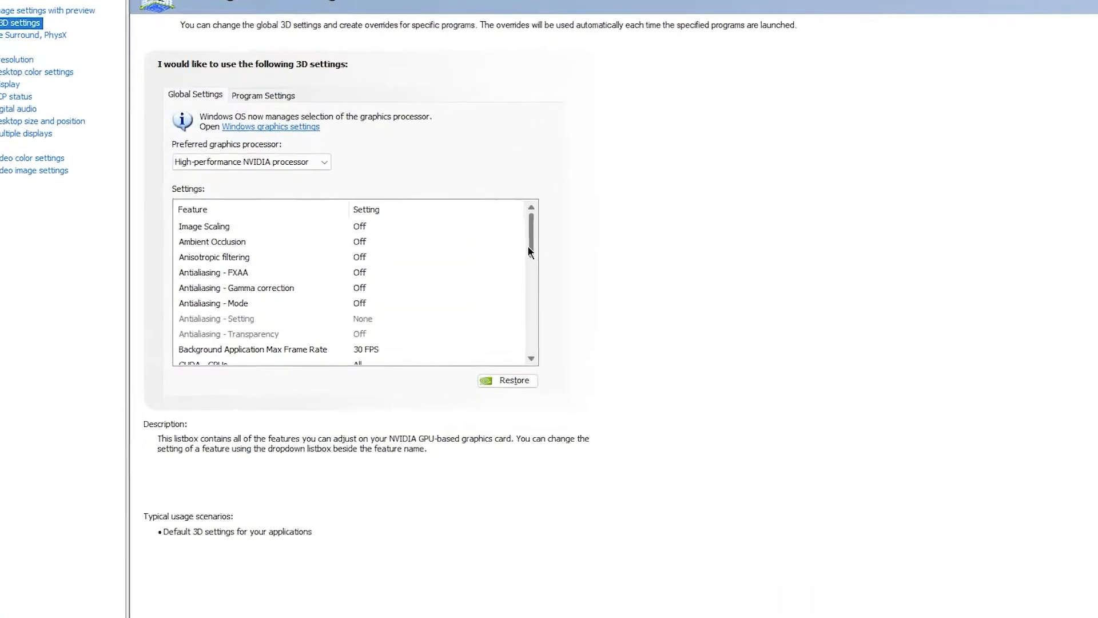
left_click_drag(671, 187, 644, 338)
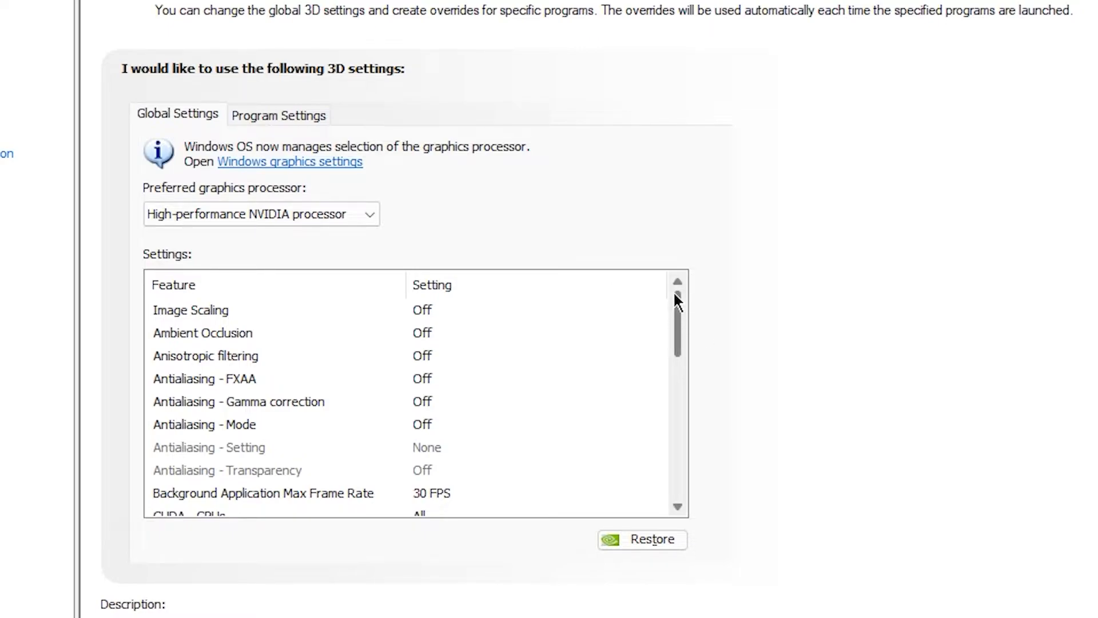
left_click_drag(682, 304, 695, 346)
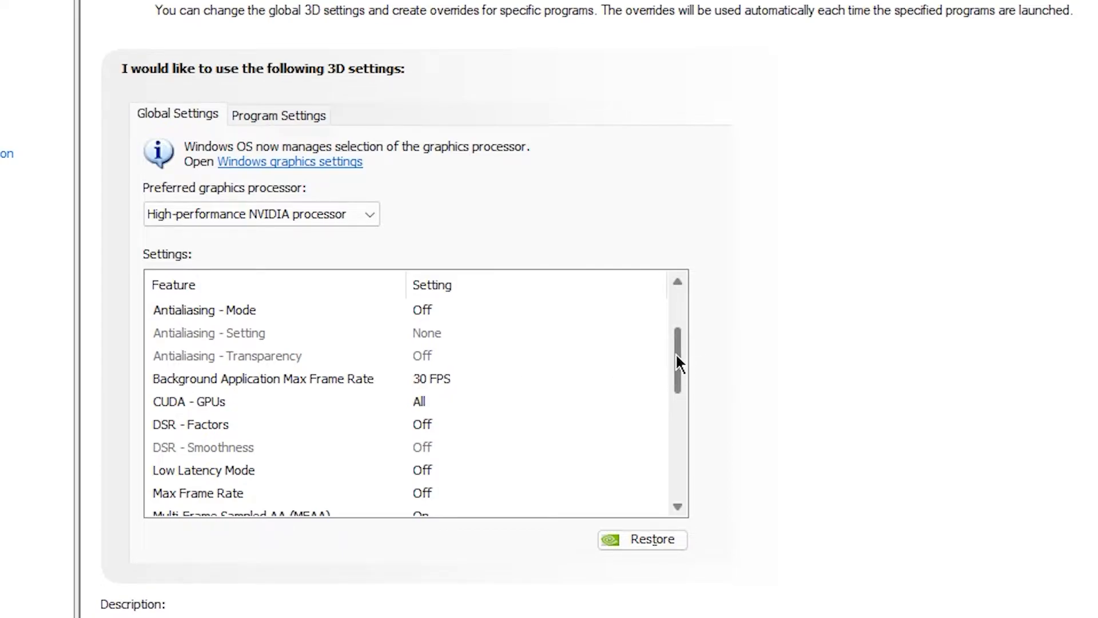
left_click_drag(678, 355, 673, 392)
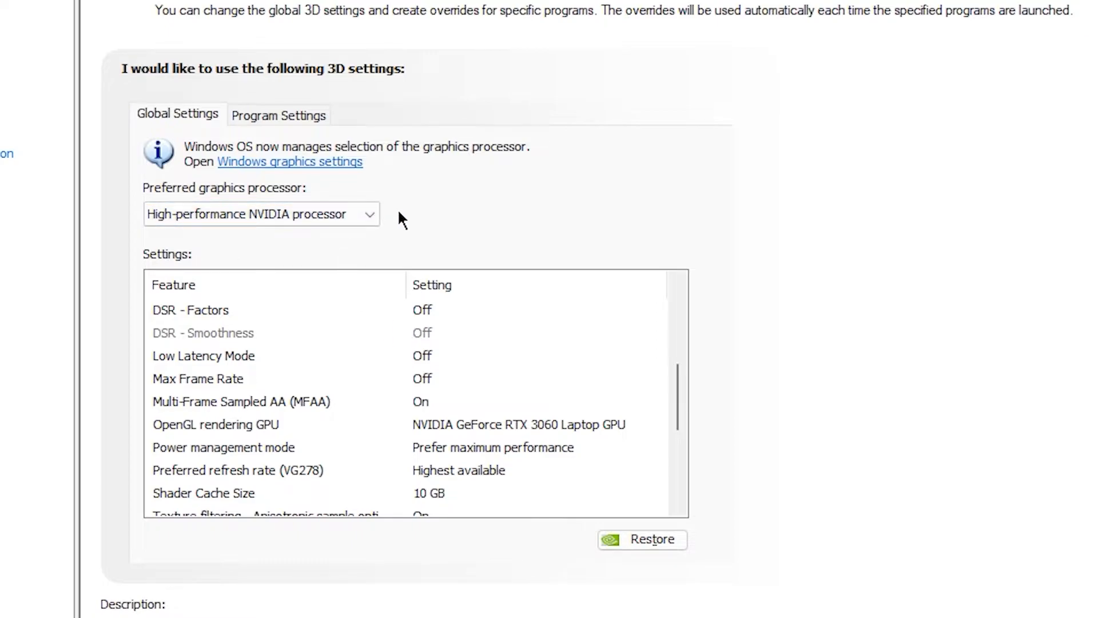
- In the program-specific 3D settings for Counter-strike: Global Offensive, set Low Latency Mode to Ultra
left_click(281, 114)
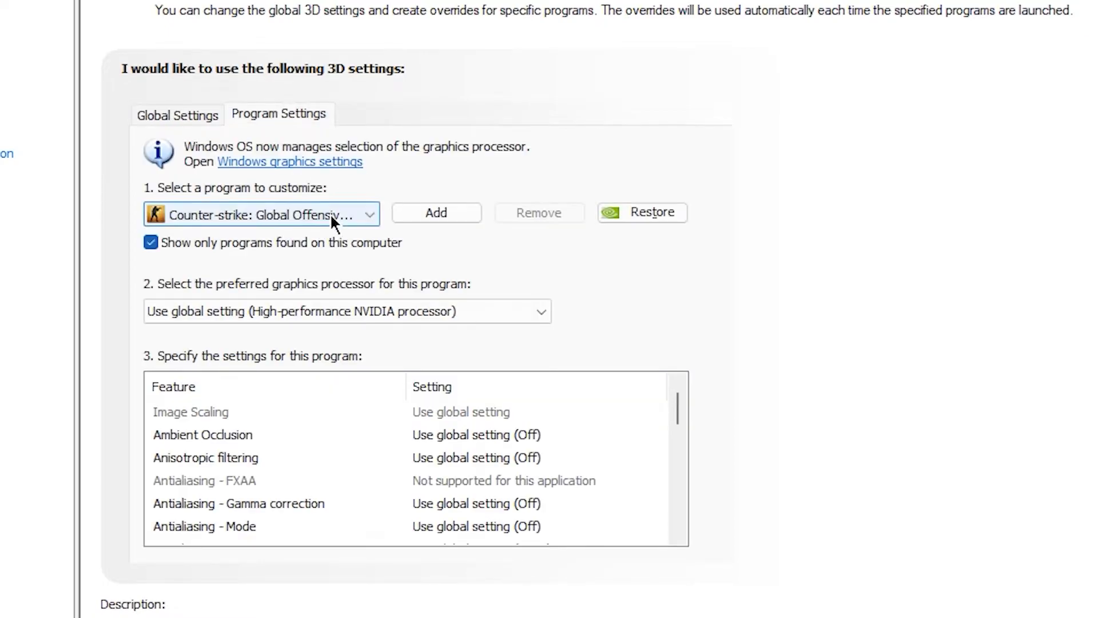
left_click(366, 216)
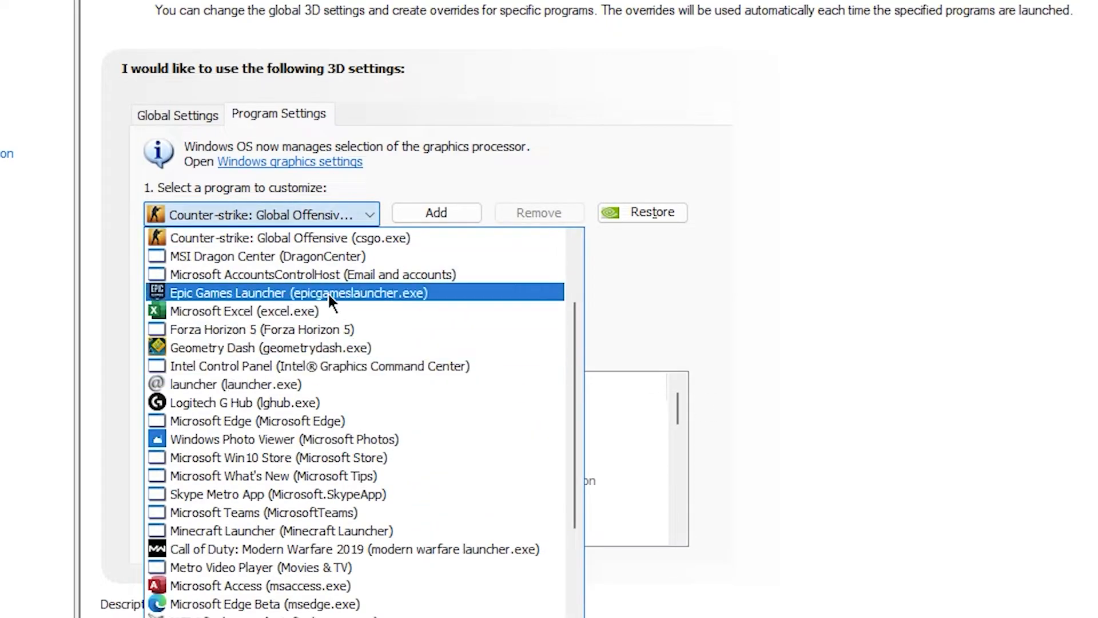
left_click(384, 232)
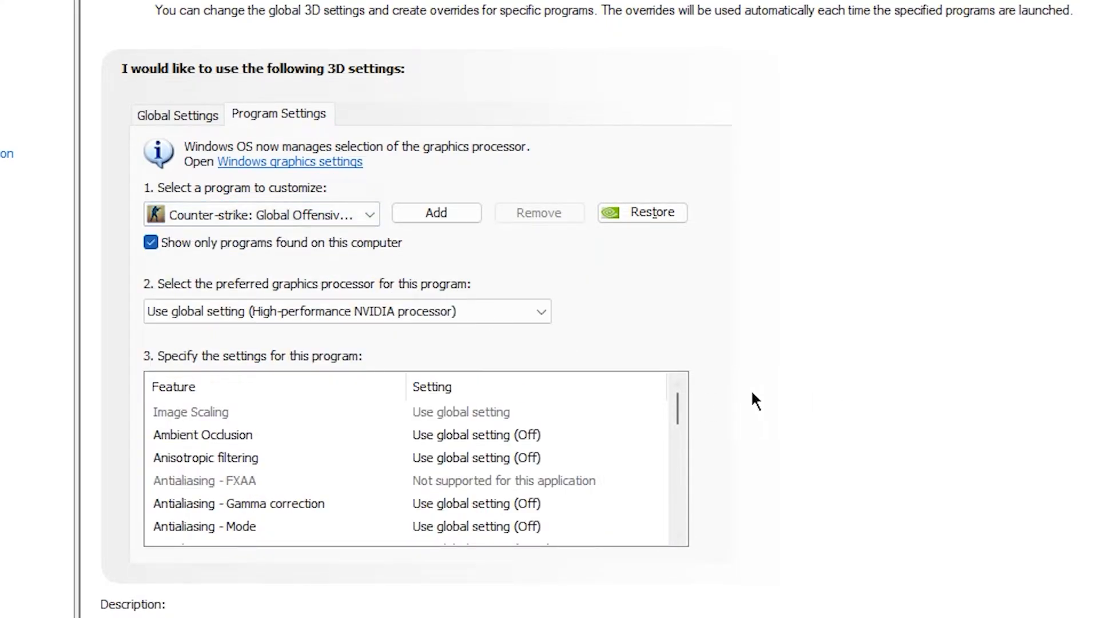
left_click_drag(675, 405, 679, 447)
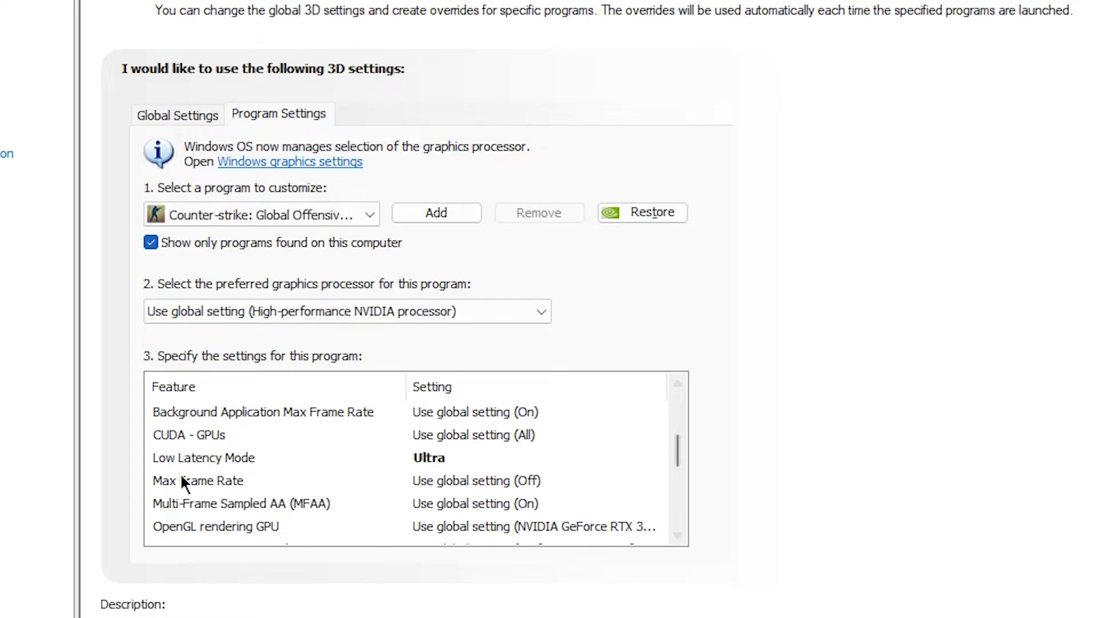
left_click(447, 466)
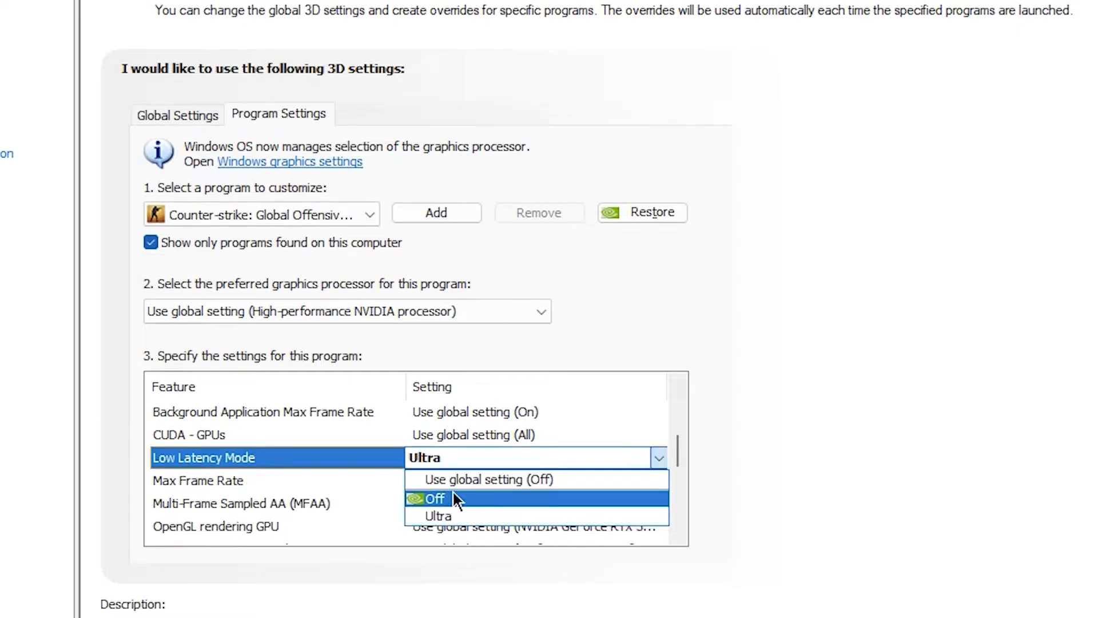
left_click(439, 512)
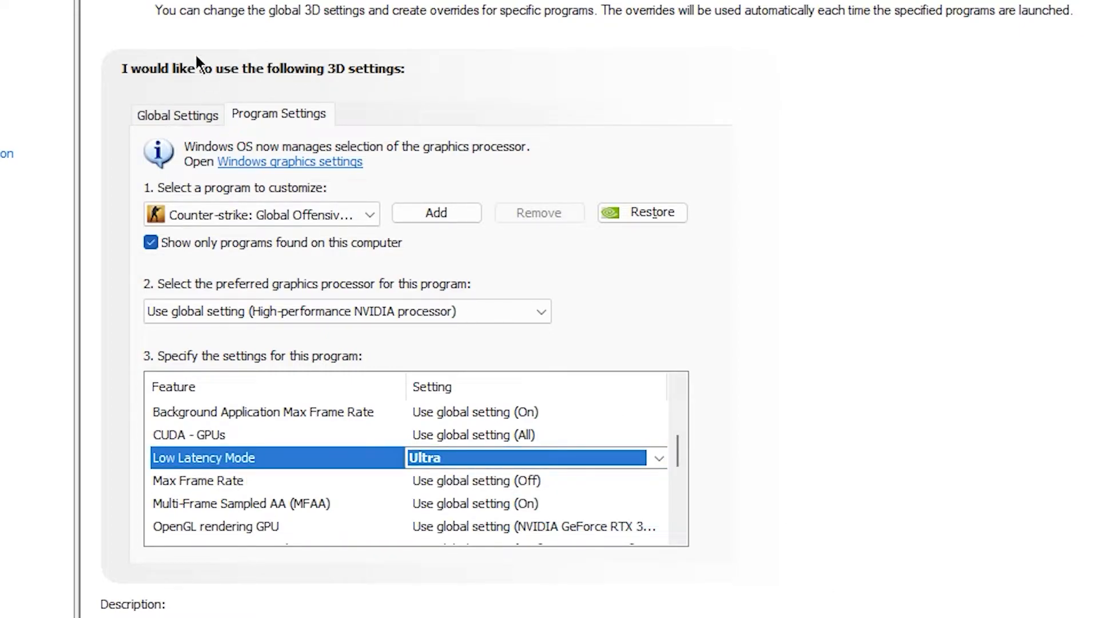
- Return to the global 3D settings and set the preferred refresh rate (VG278) to Application-controlled
left_click(177, 115)
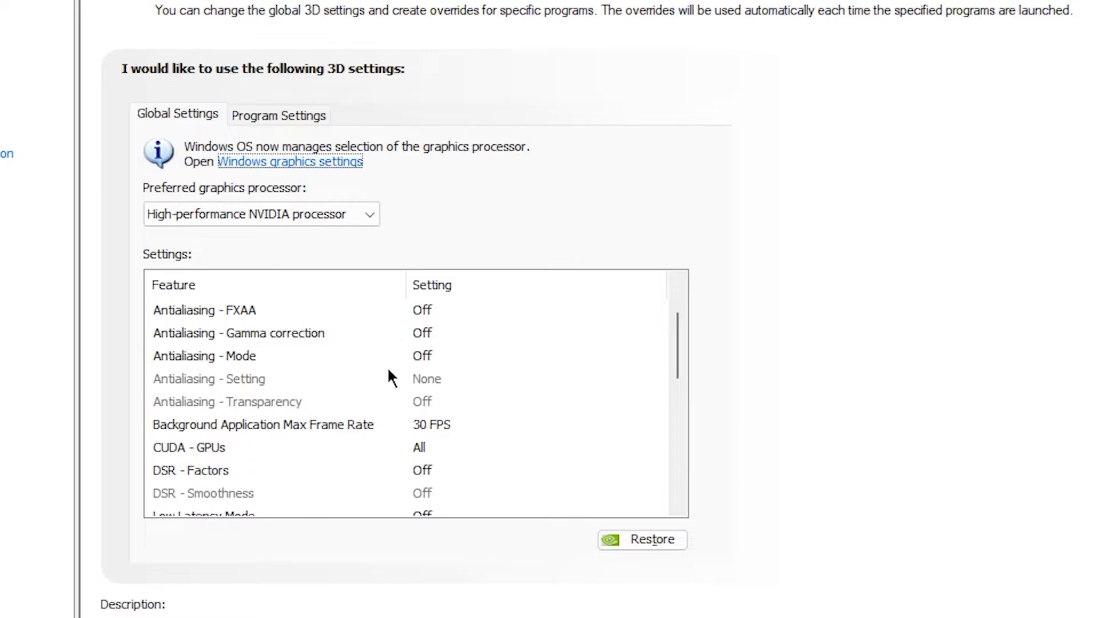
scroll(401, 369, "down", 1)
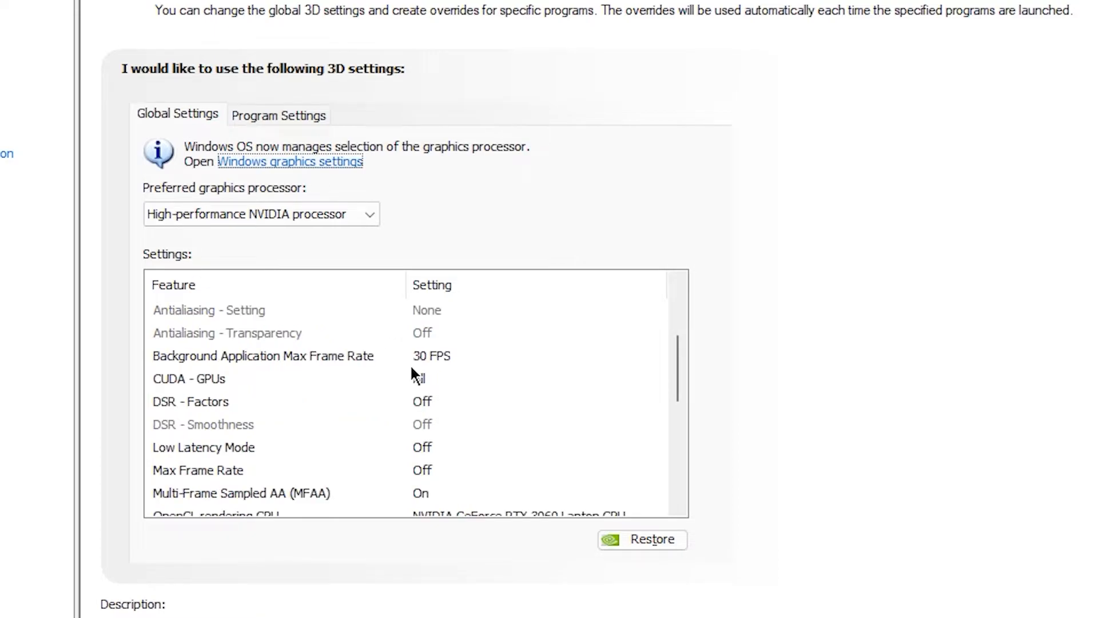
scroll(412, 369, "down", 2)
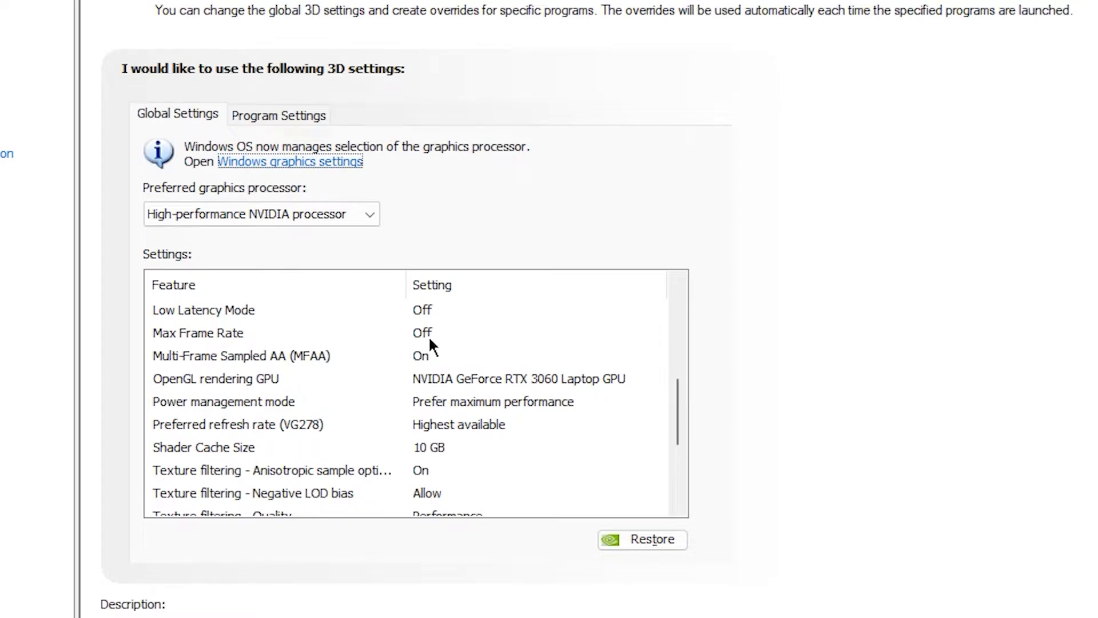
scroll(431, 358, "down", 1)
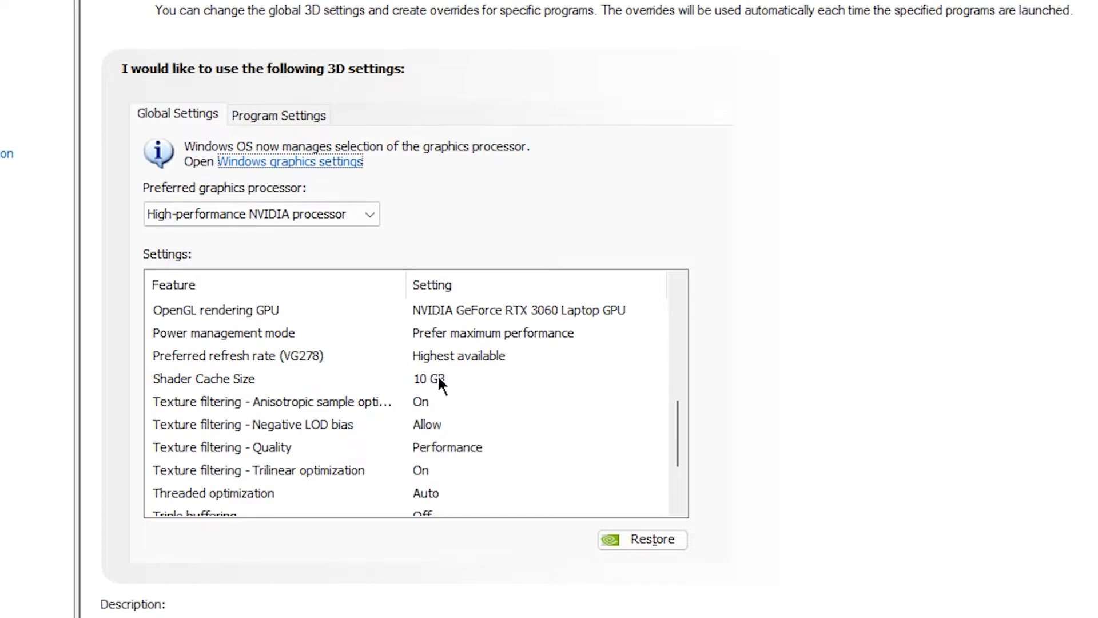
left_click(466, 358)
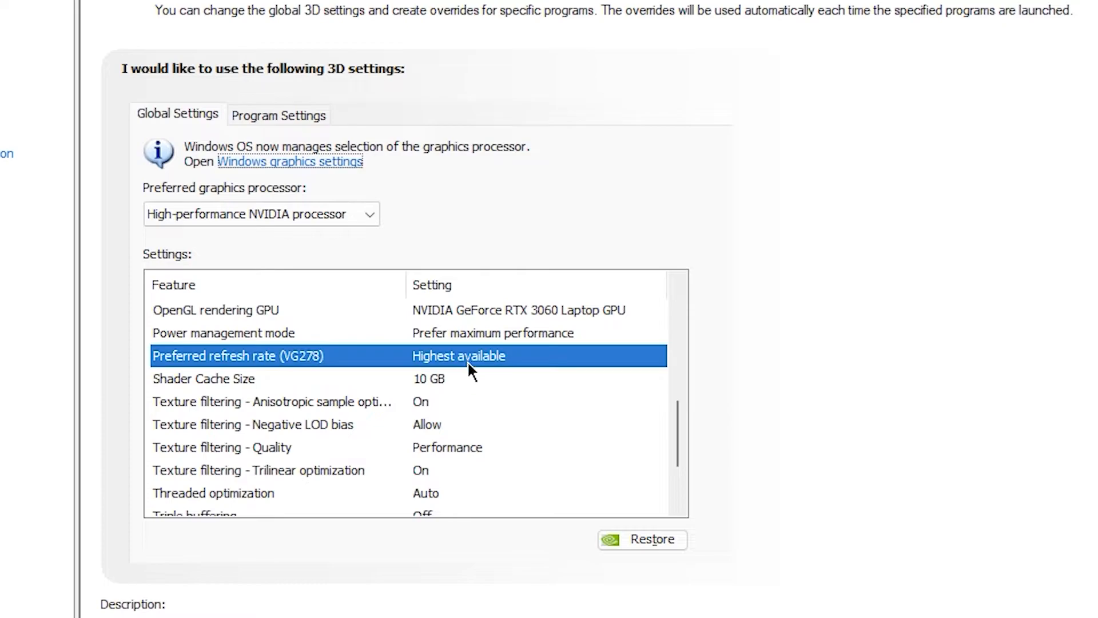
scroll(464, 381, "up", 6)
scroll(462, 379, "down", 3)
left_click(449, 380)
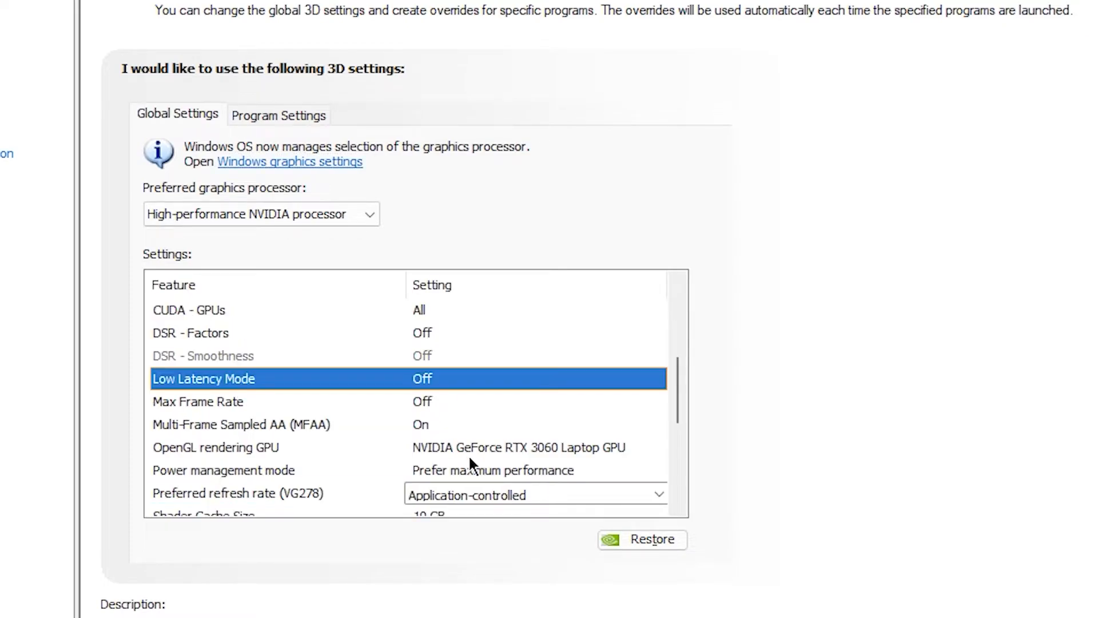
scroll(606, 426, "down", 2)
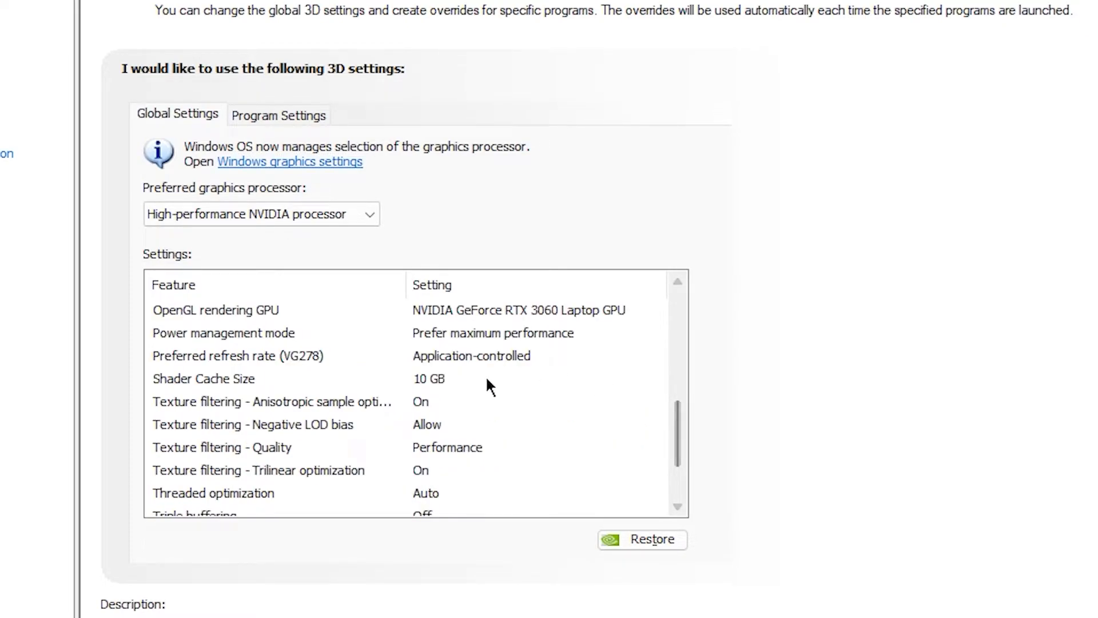
- Set the global Shader Cache Size to 10 GB
left_click(455, 383)
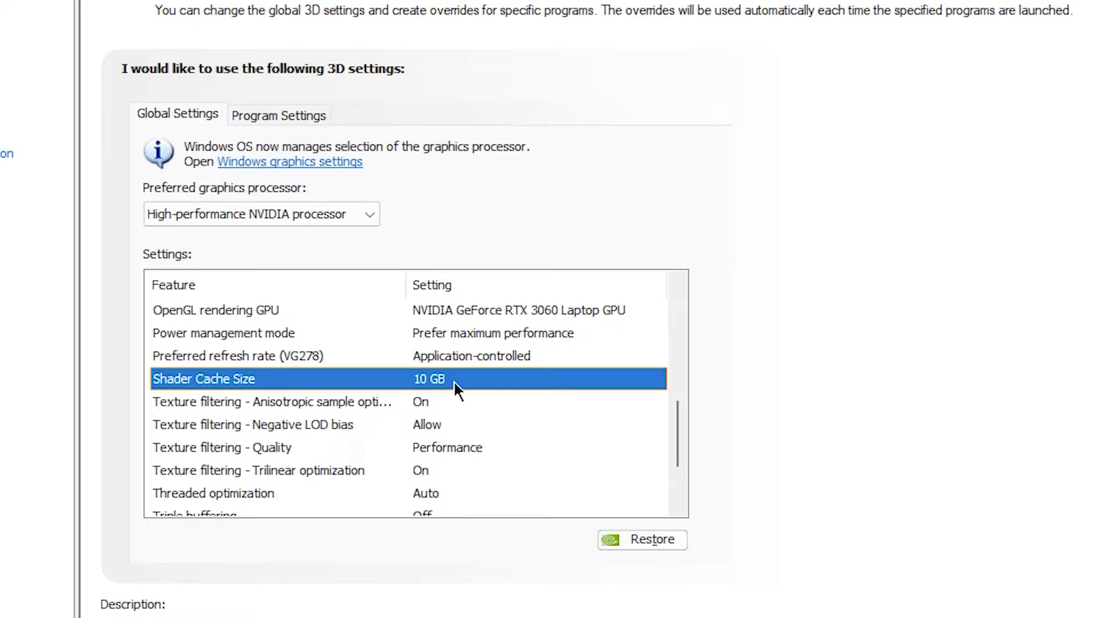
left_click(455, 384)
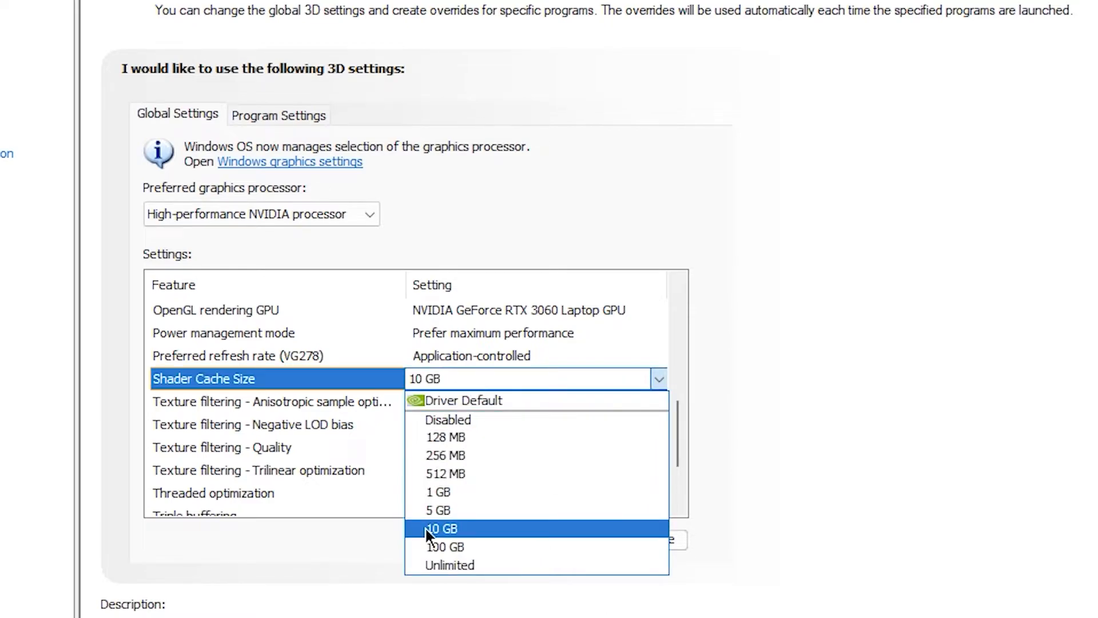
left_click(473, 530)
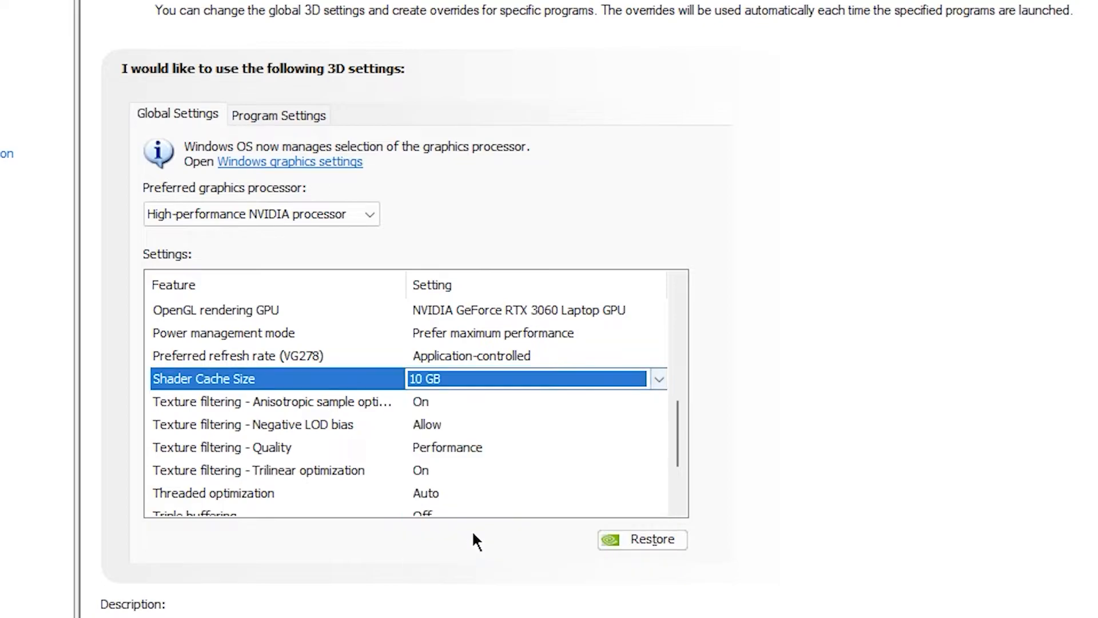
- Set the global Texture filtering - Quality option to Performance and check the remaining features at the end of the list
scroll(683, 430, "down", 1)
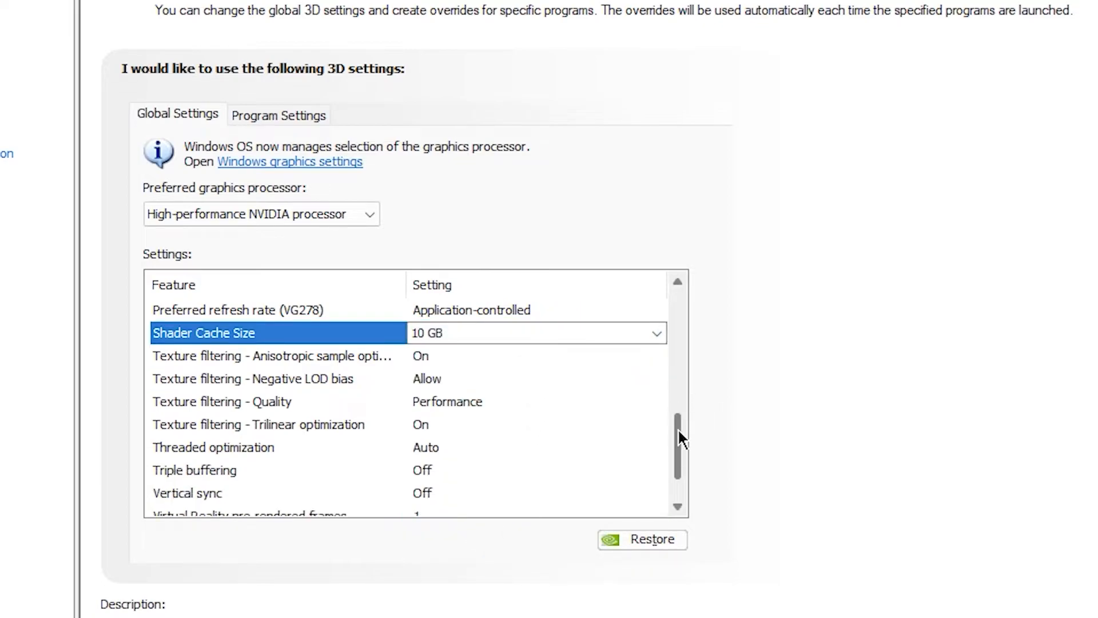
scroll(682, 443, "down", 1)
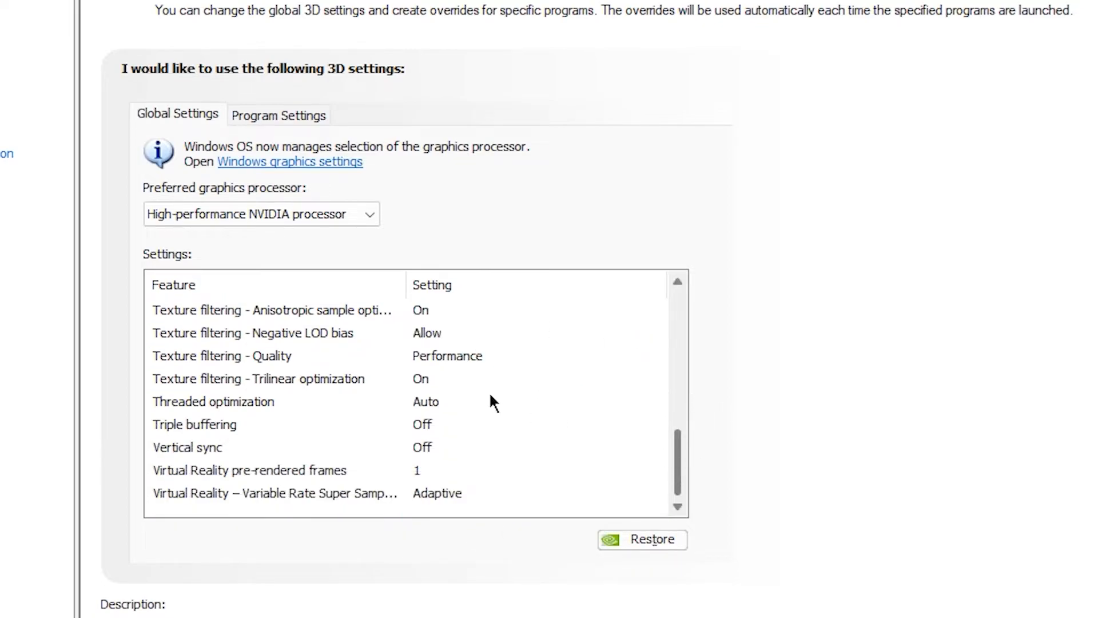
left_click(478, 355)
left_click(478, 355)
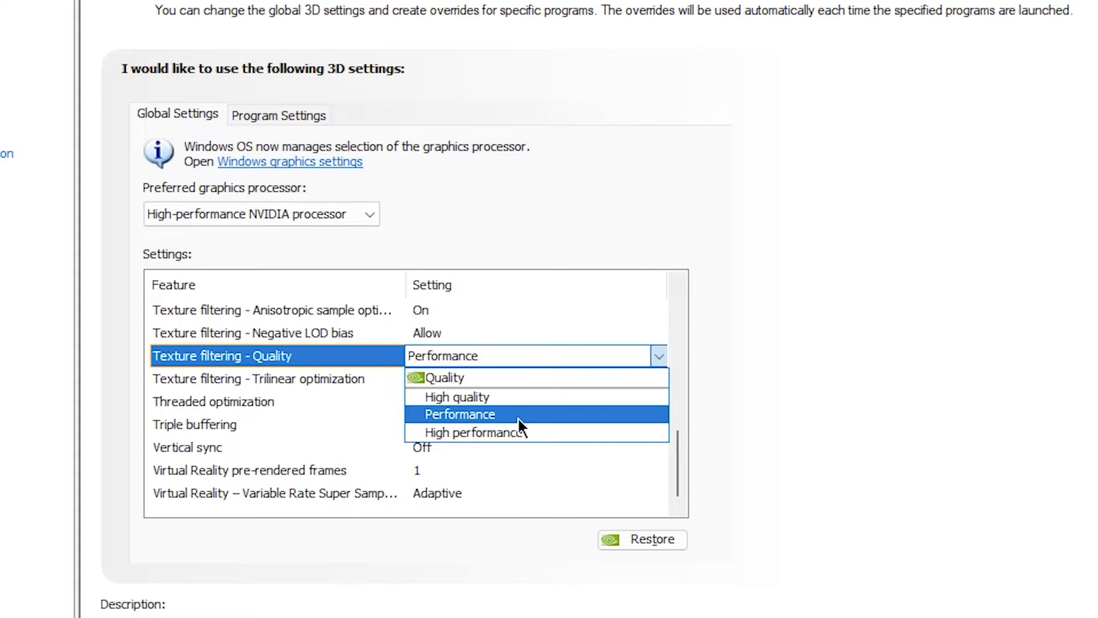
left_click(532, 414)
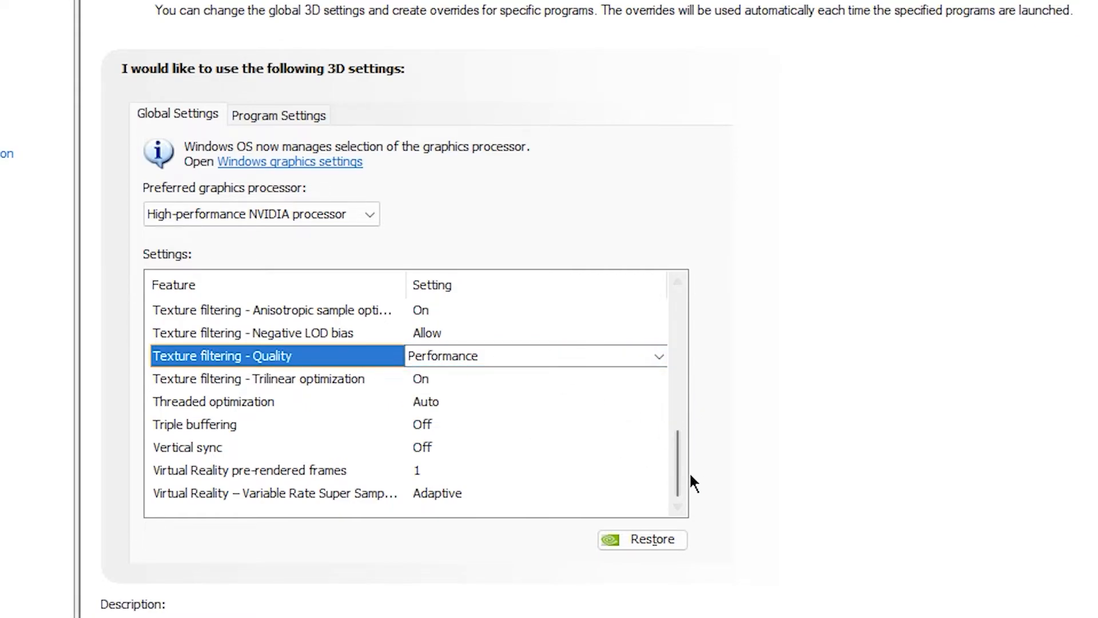
left_click_drag(682, 455, 695, 488)
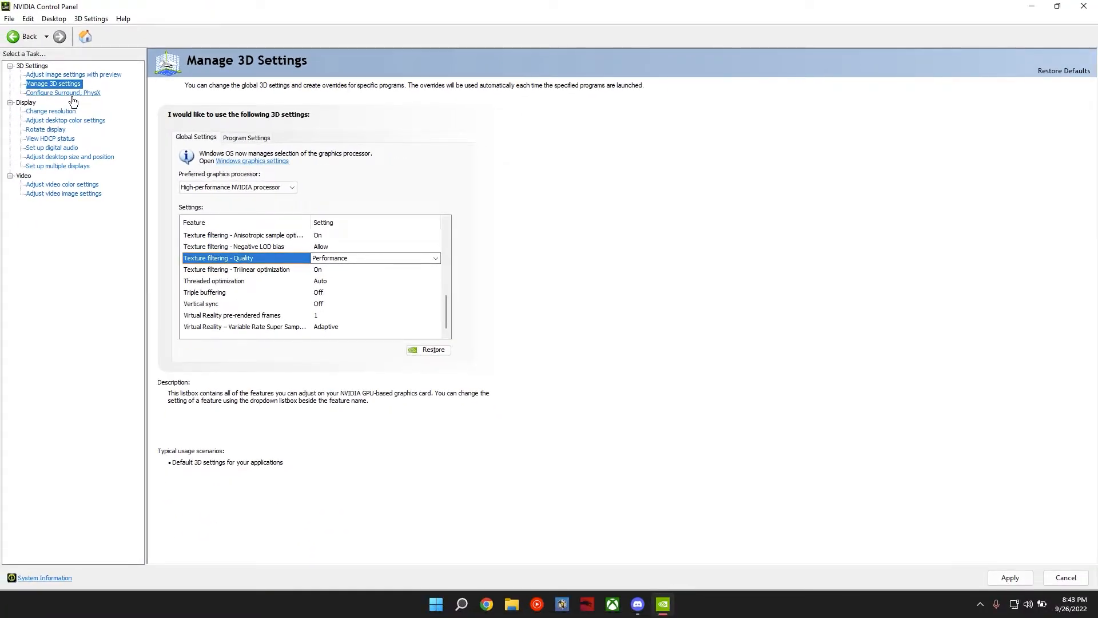
- Apply the pending 3D changes and set the PhysX processor to NVIDIA GeForce RTX 3060 Laptop GPU
left_click(73, 94)
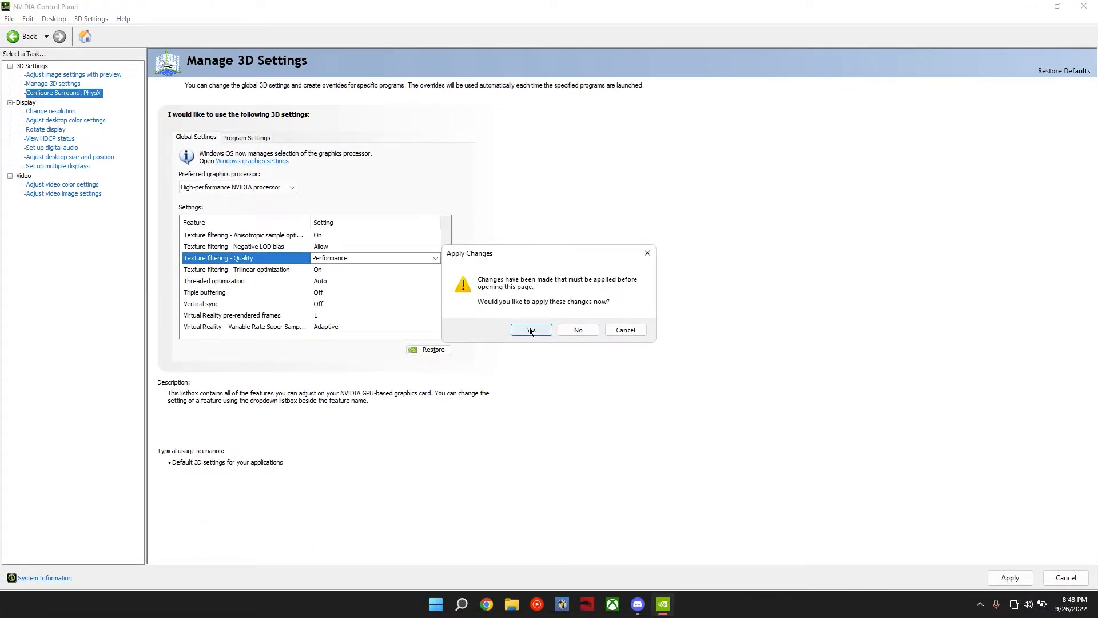
left_click(550, 330)
left_click(394, 158)
left_click(401, 177)
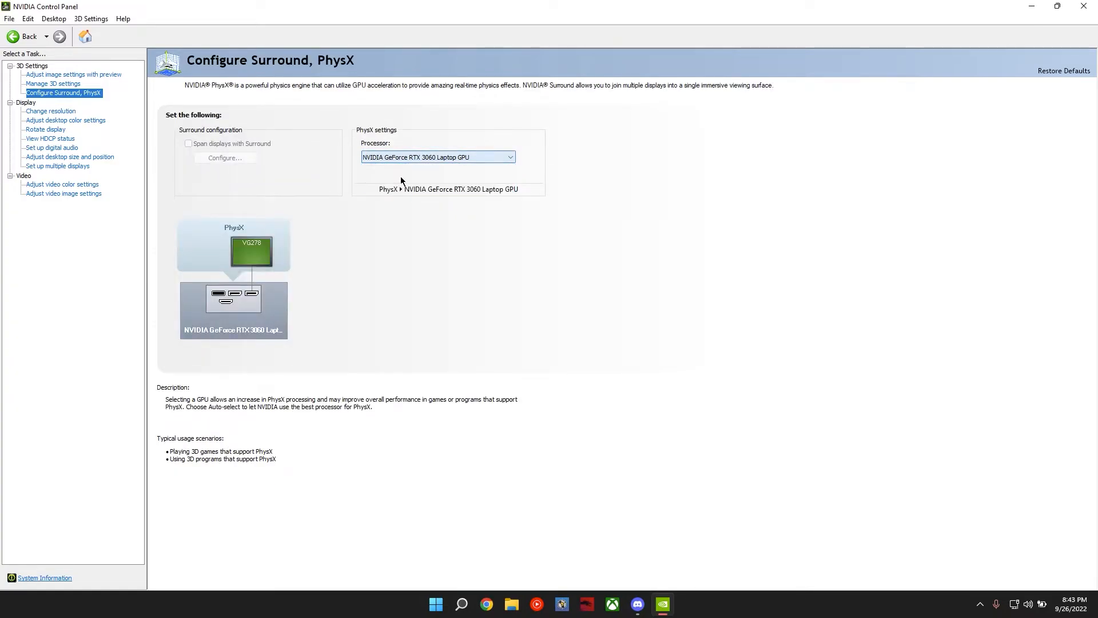
- In the display resolution settings, set the refresh rate to 120Hz for the 1920 × 1080 PC resolution and look through the resolution list
left_click(57, 113)
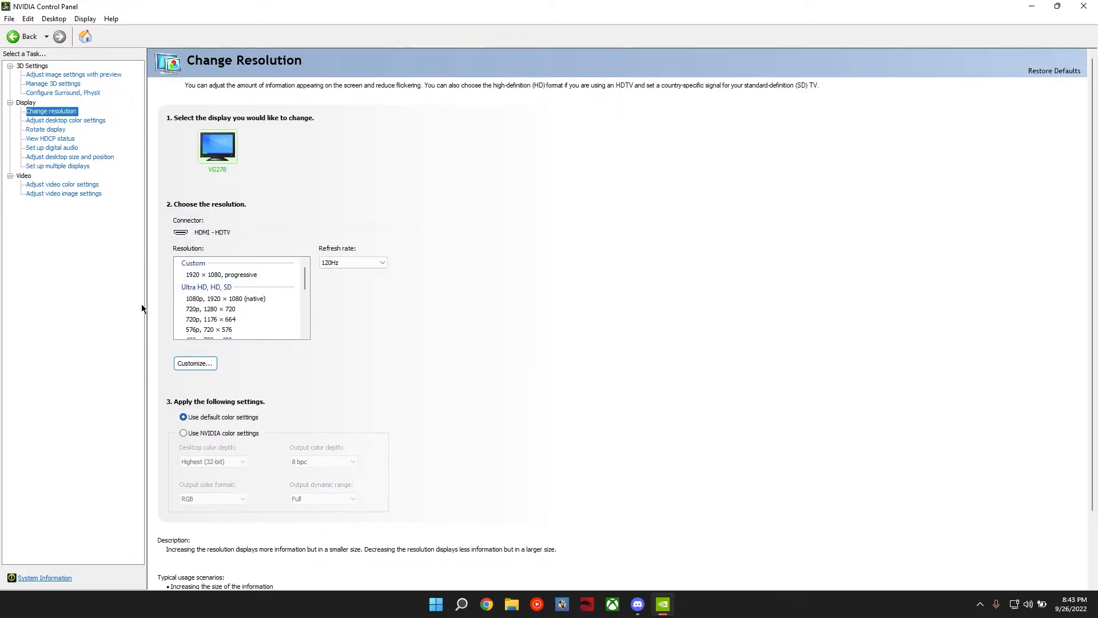
scroll(221, 311, "down", 1)
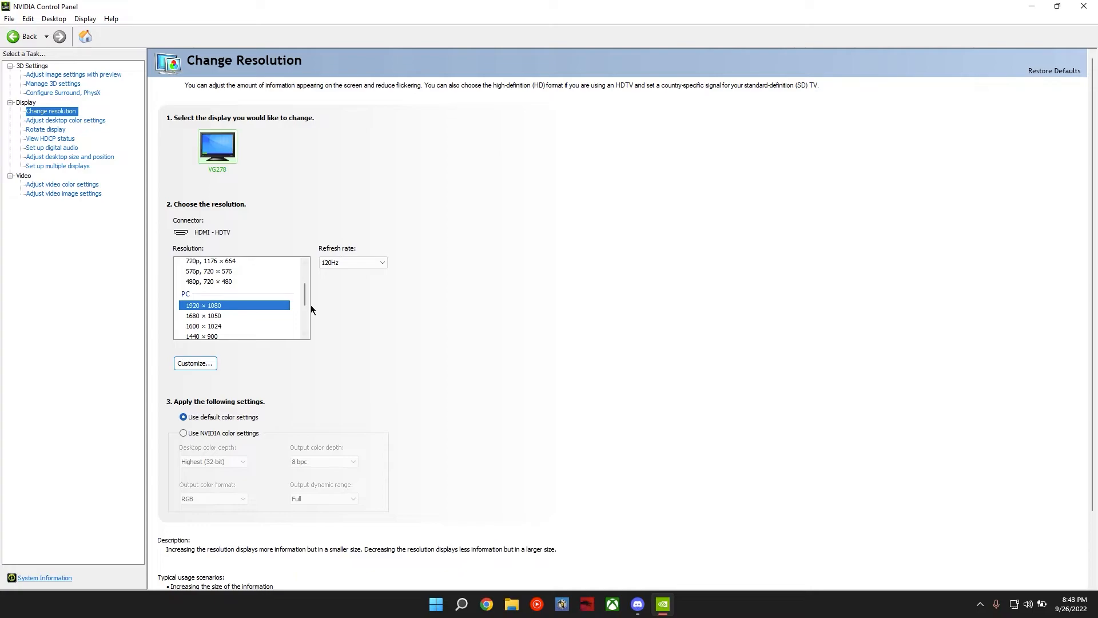
scroll(305, 303, "up", 1)
left_click(363, 262)
left_click(350, 274)
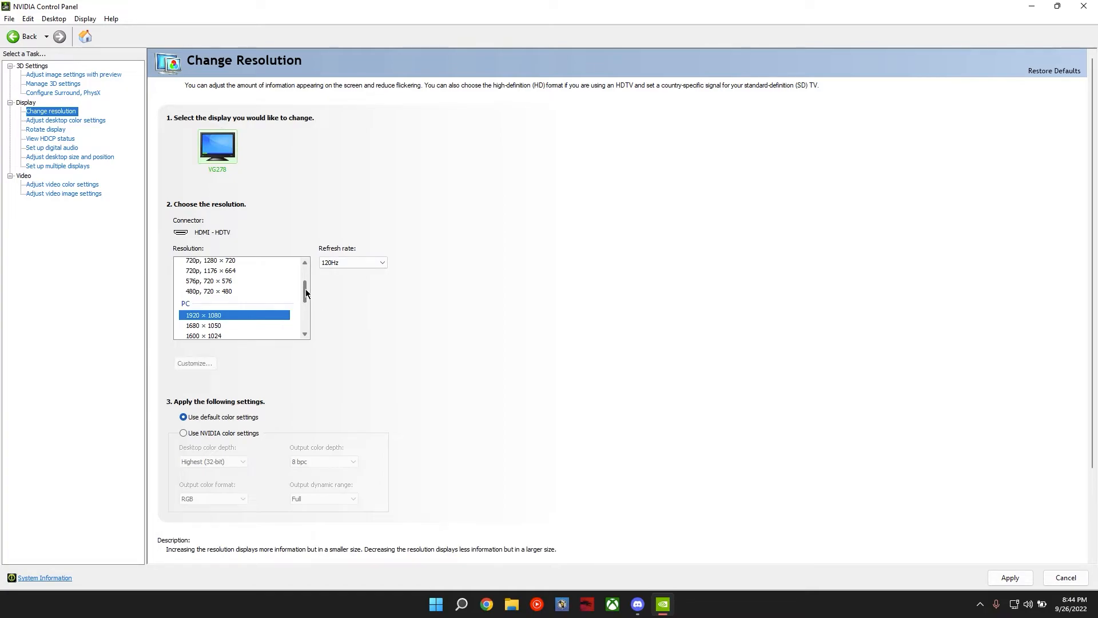
left_click(342, 265)
left_click(328, 279)
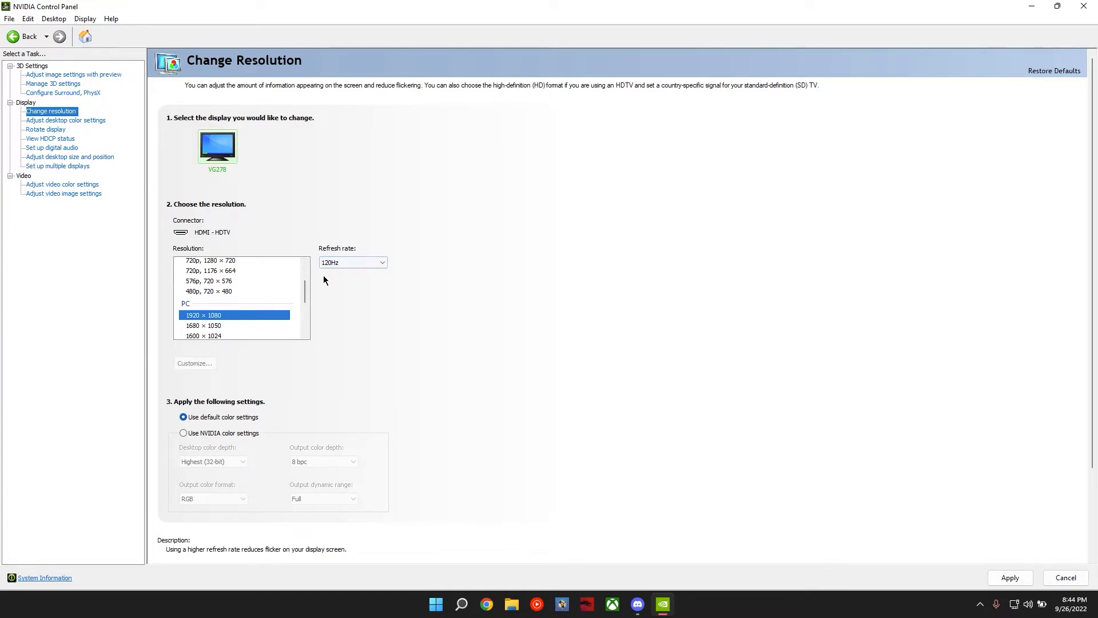
scroll(217, 282, "up", 2)
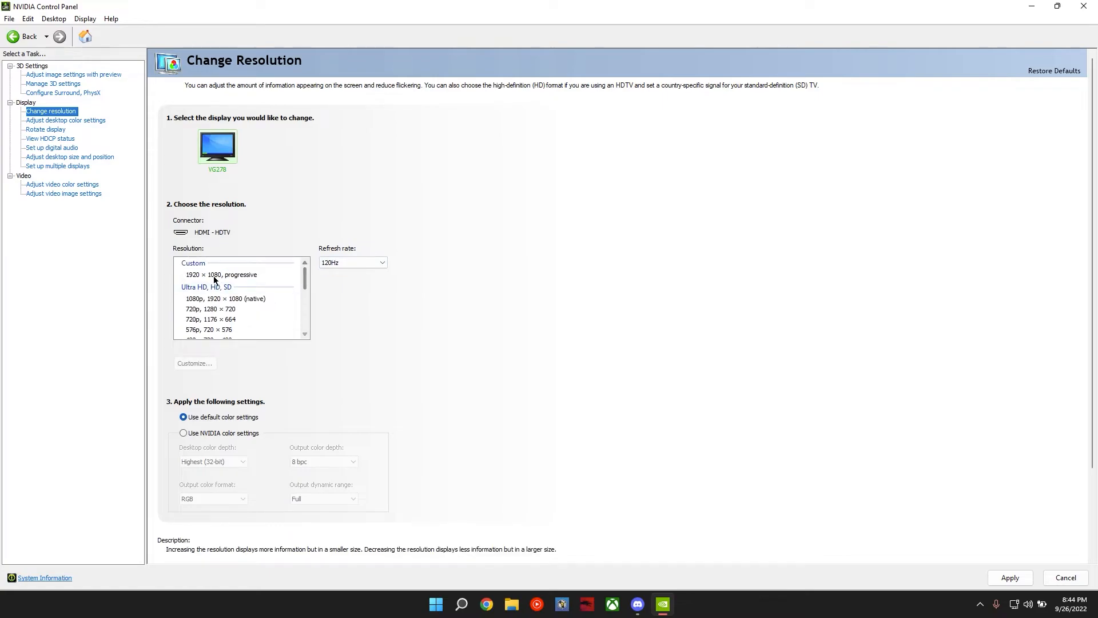
- Select the custom 1920 × 1080, progressive resolution with a 144Hz refresh rate and apply it
left_click(245, 275)
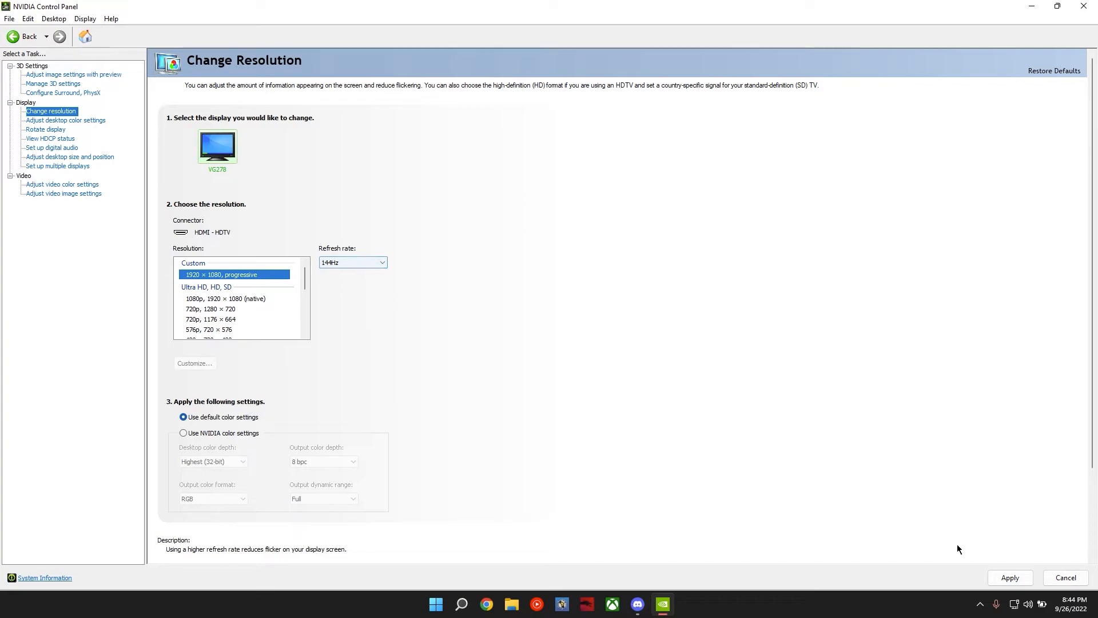
left_click(996, 579)
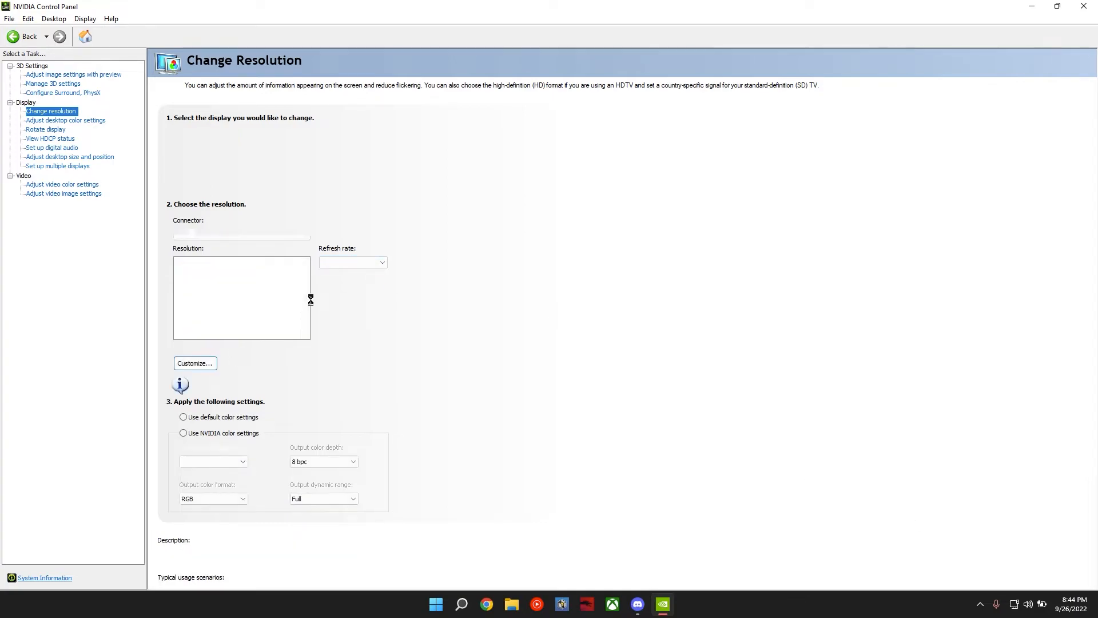
- Start a custom 1920 × 1080 resolution and try a refresh rate of 120 Hz
left_click(206, 367)
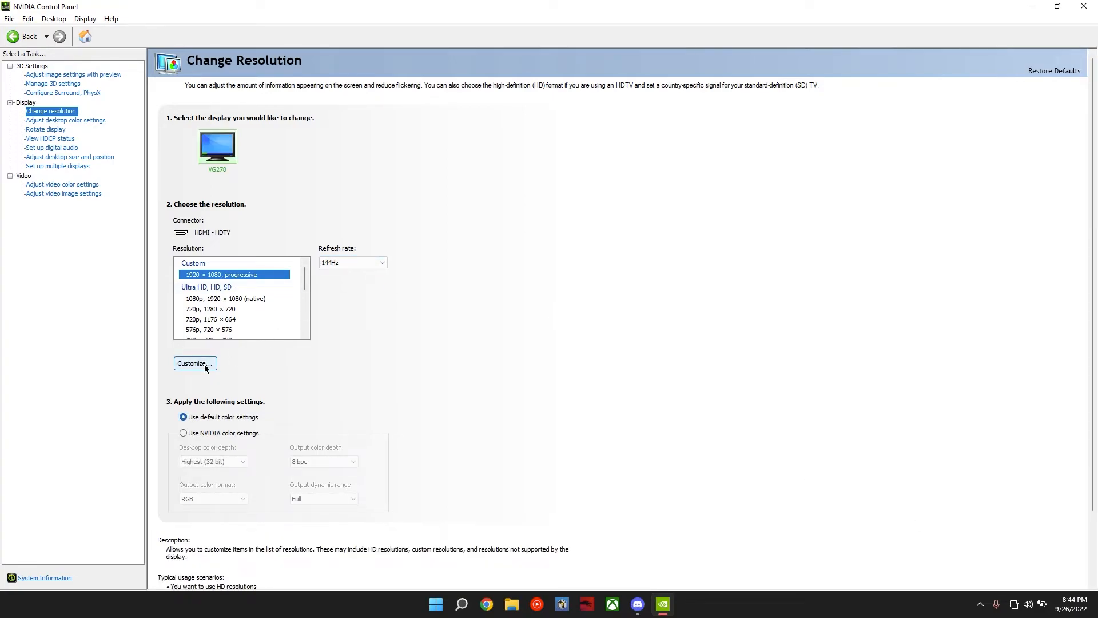
left_click(469, 412)
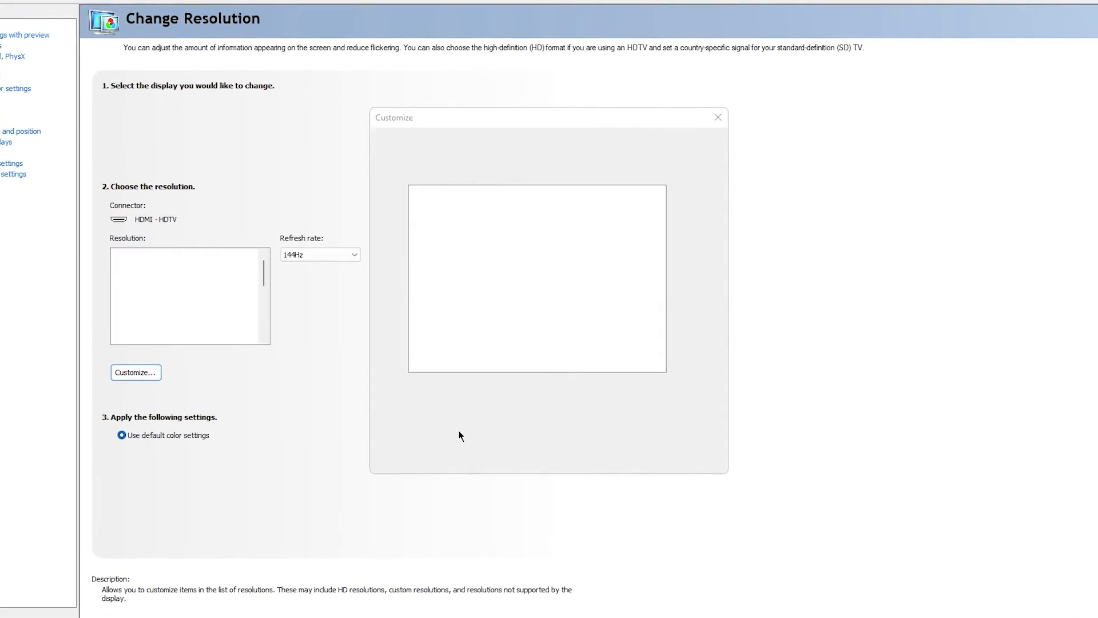
left_click_drag(495, 204, 476, 203)
left_click(474, 204)
type("150")
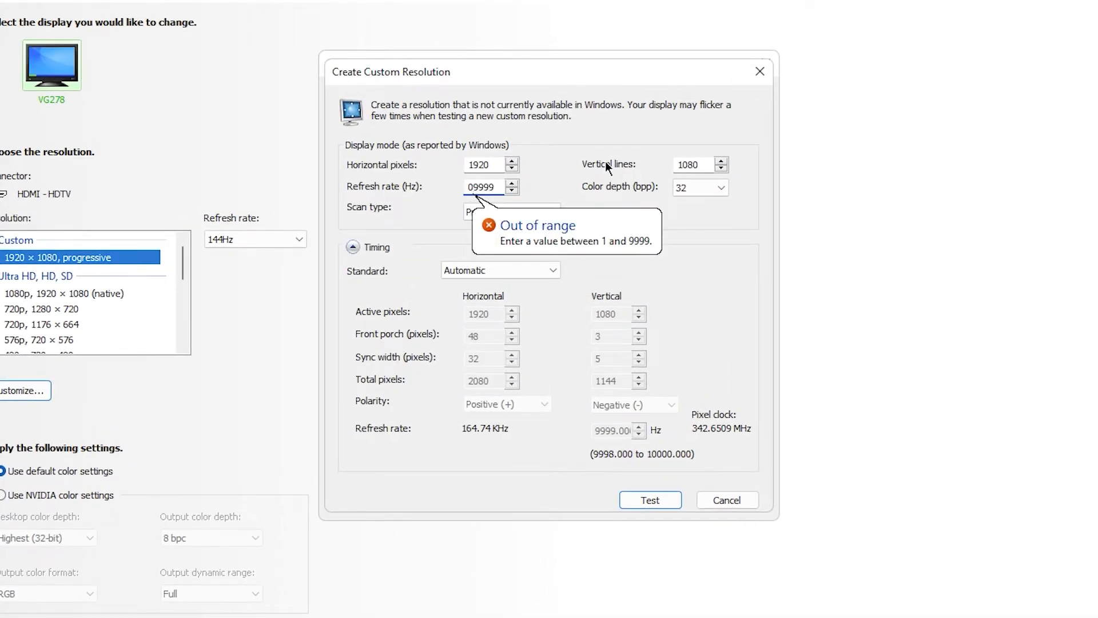
key("BackSpace")
key("BackSpace")
key("BackSpace")
key("BackSpace")
key("BackSpace")
type("120")
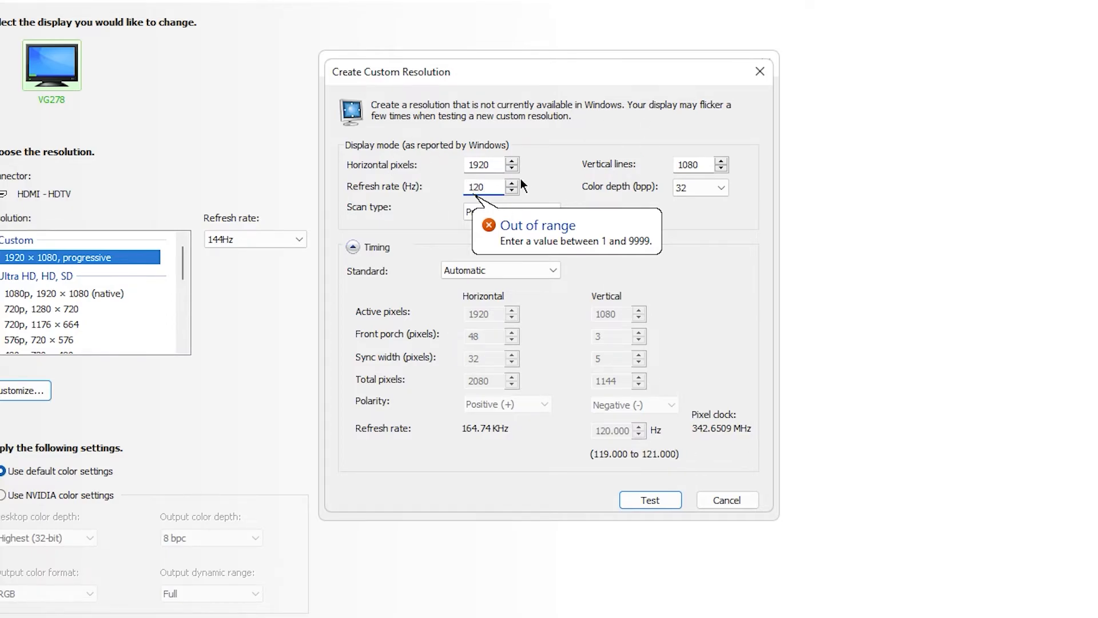
- Set the custom resolution's refresh rate to 144 Hz, discard the new resolution and leave the customization dialogs
key("BackSpace")
key("BackSpace")
type("44")
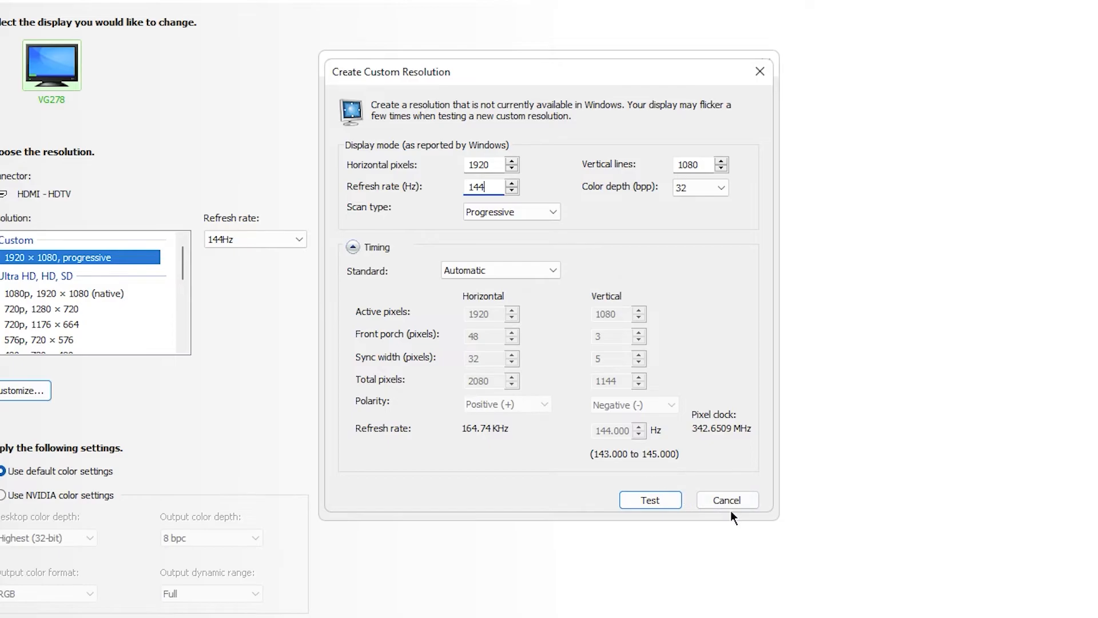
left_click(716, 499)
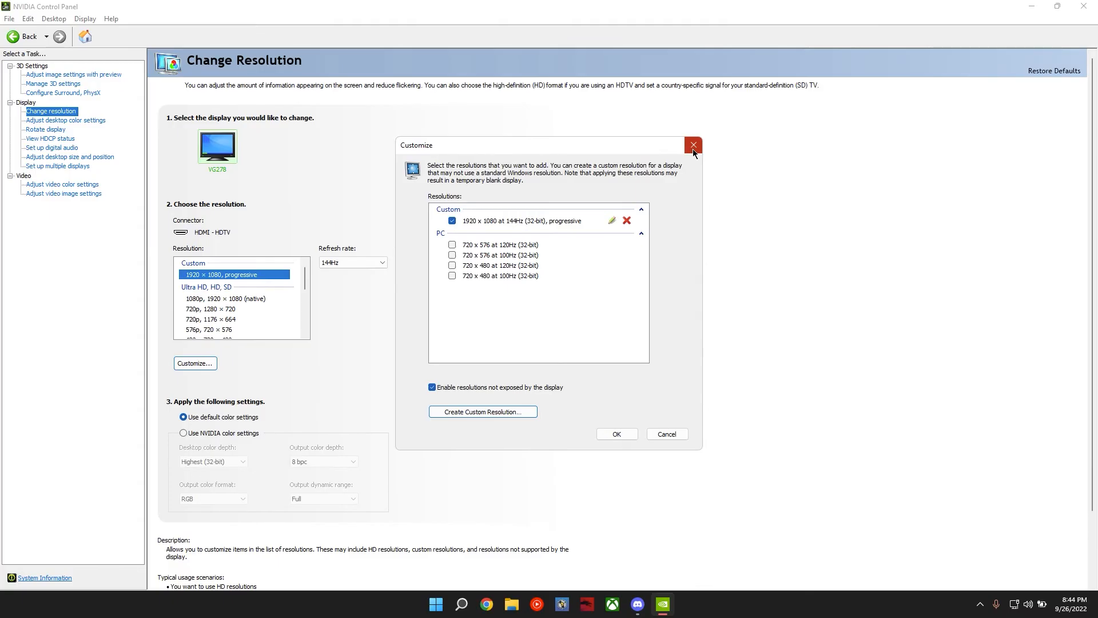
left_click(692, 146)
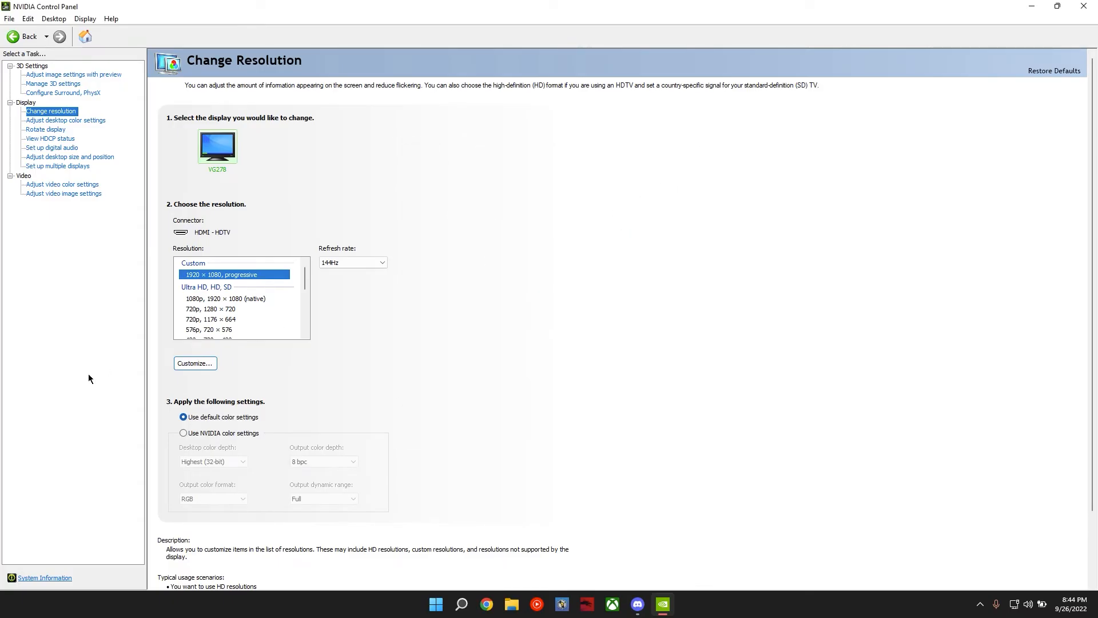
- Review the desktop color settings and choose Full (0-255) as the dynamic range in the NVIDIA video color settings
left_click(87, 121)
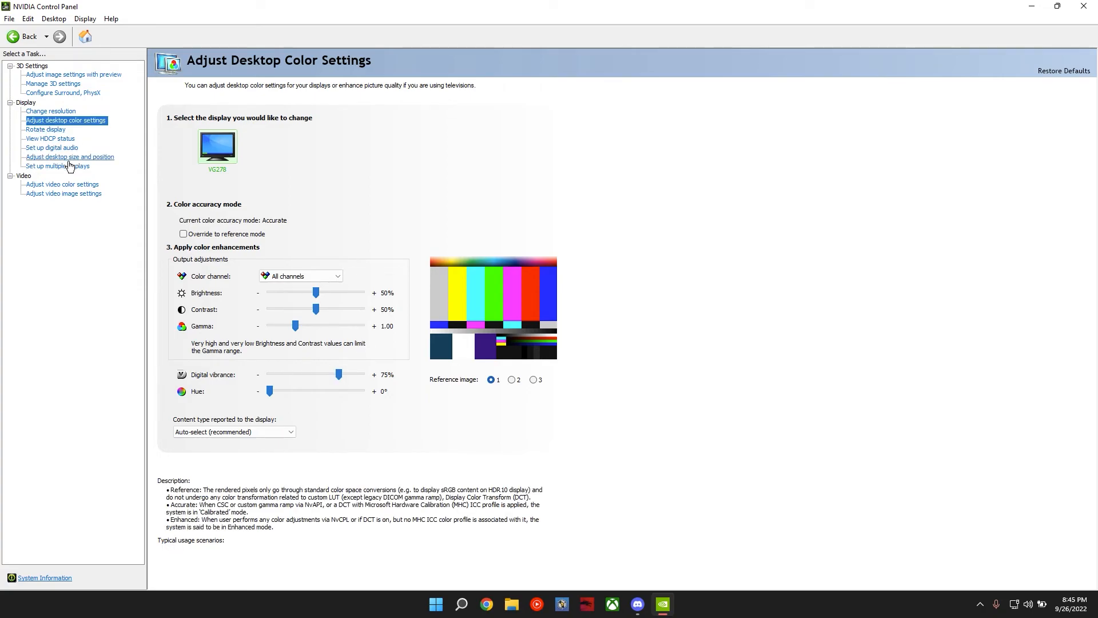
left_click(71, 185)
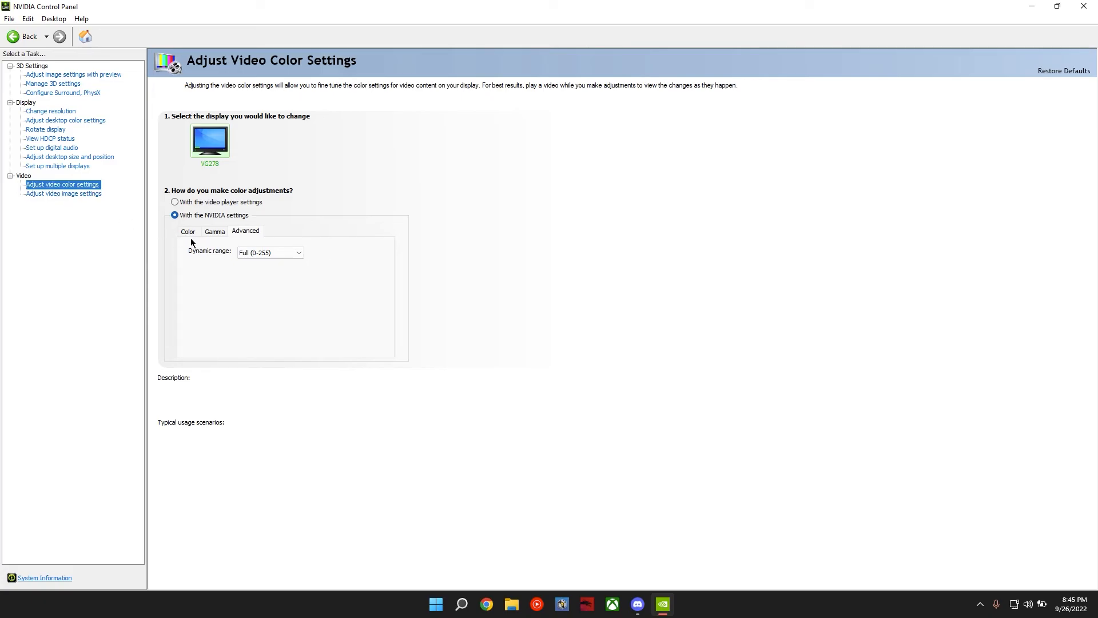
left_click(246, 231)
left_click(269, 253)
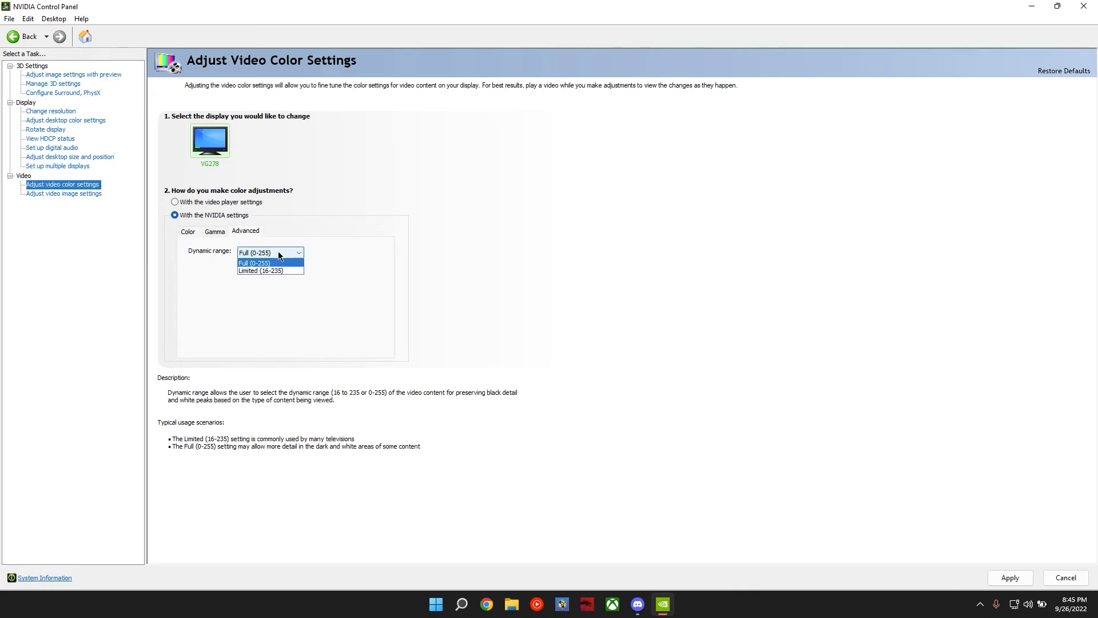
left_click(263, 262)
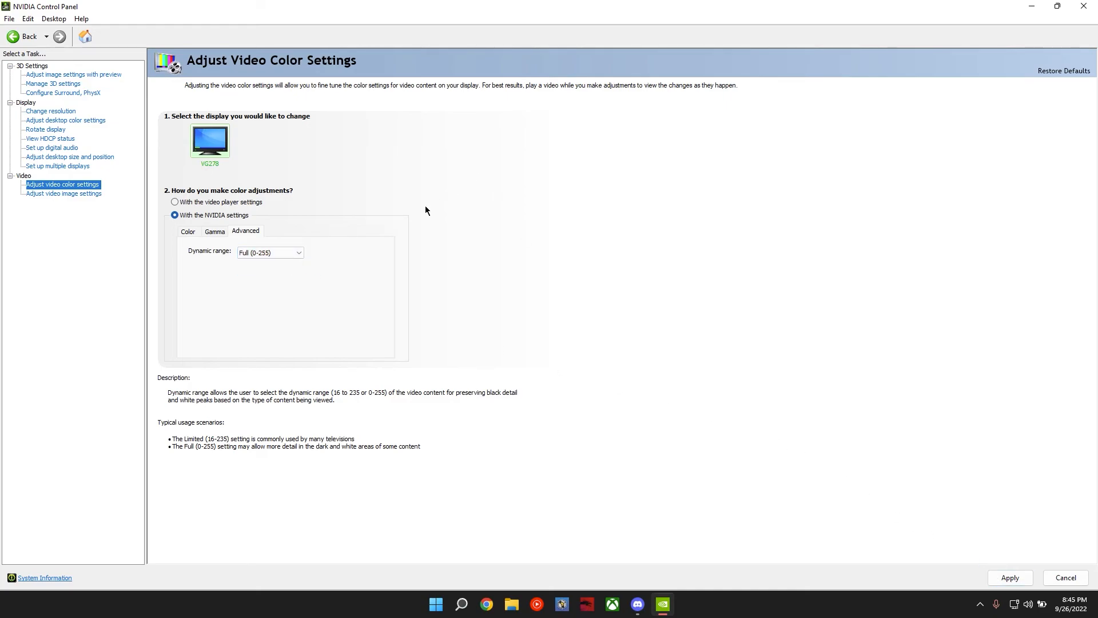
- Close the control panel without applying the pending video color changes
left_click(1084, 6)
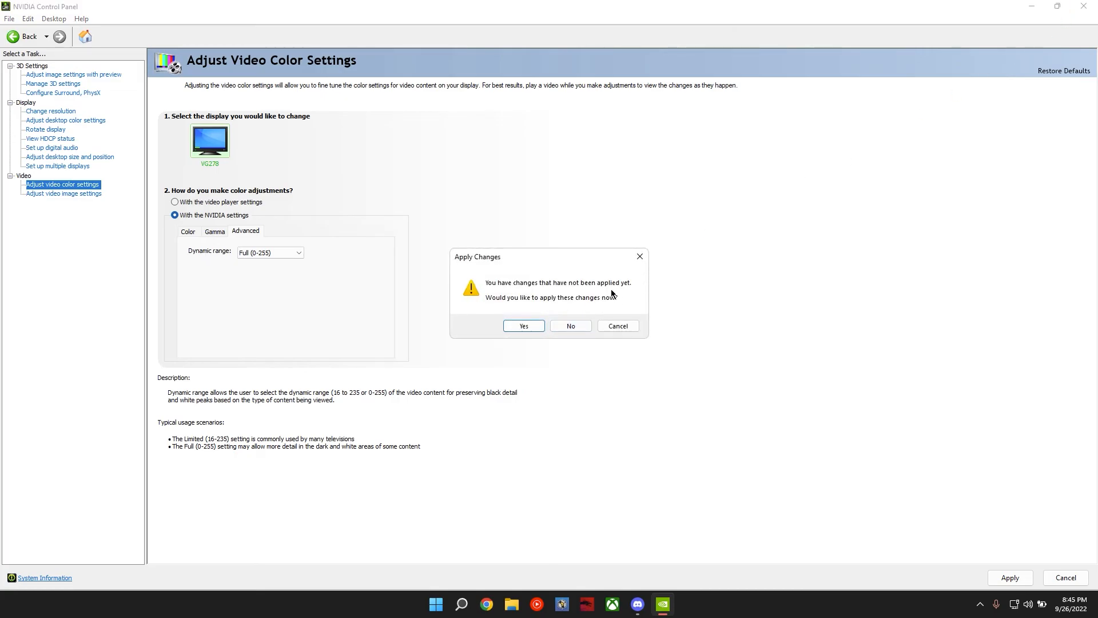
left_click(574, 326)
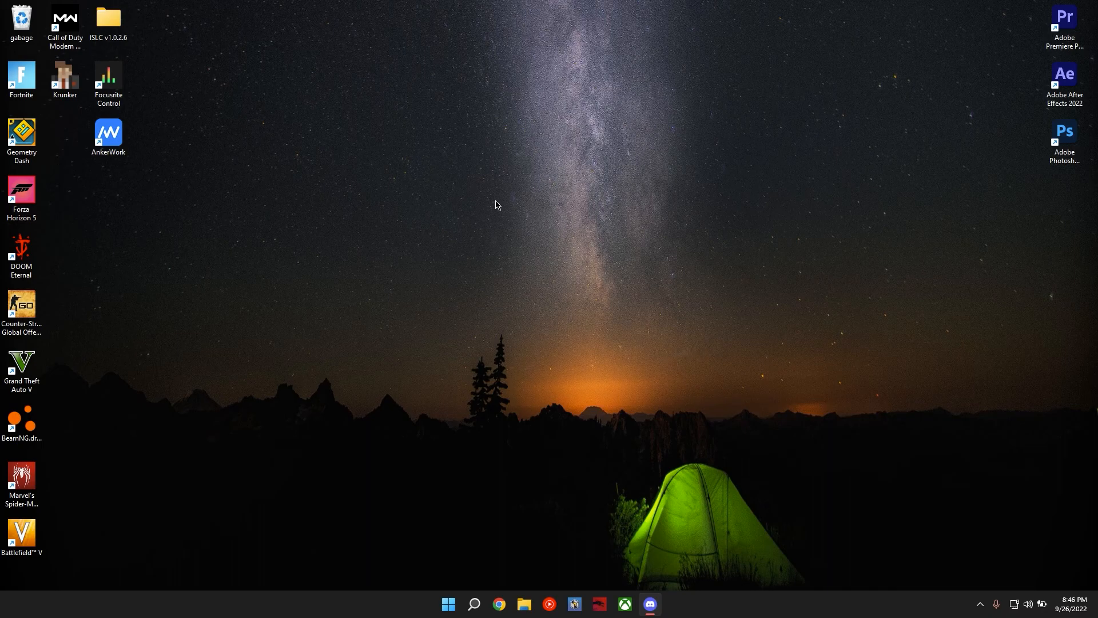
key("alt+z")
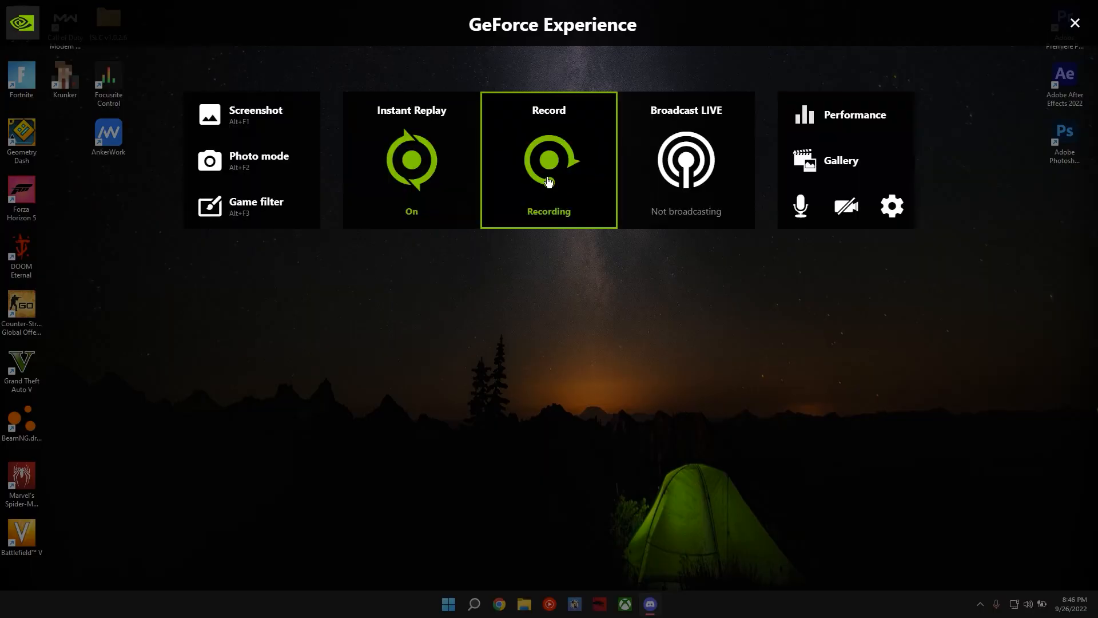